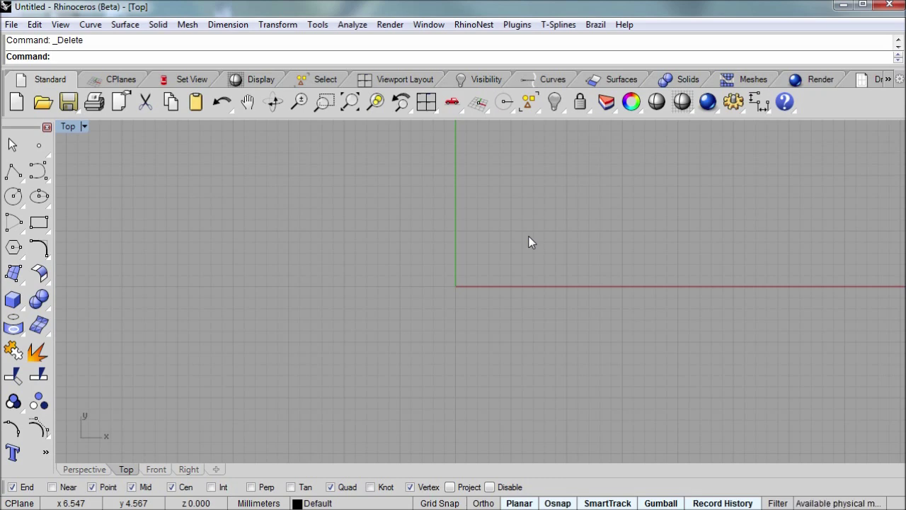
- Draw a circle centred on the origin with a radius of about 11 mm
left_click(14, 197)
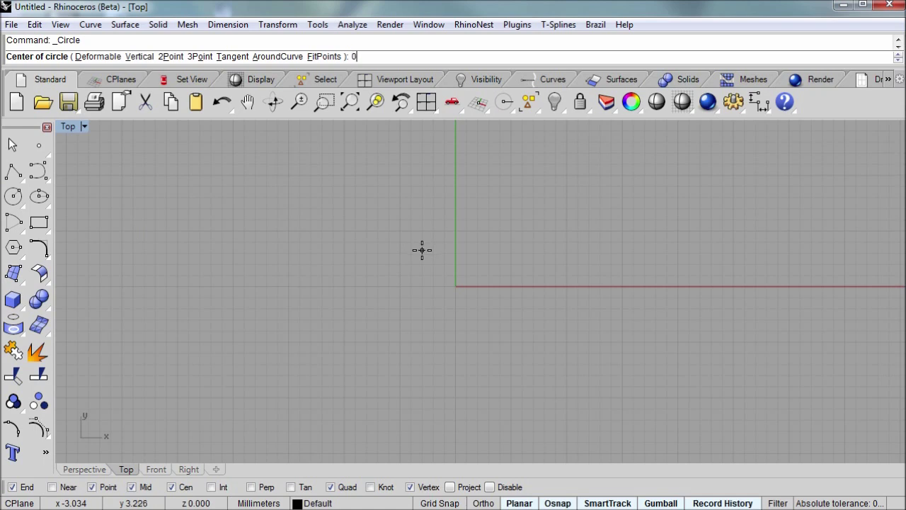
type("0")
key("Return")
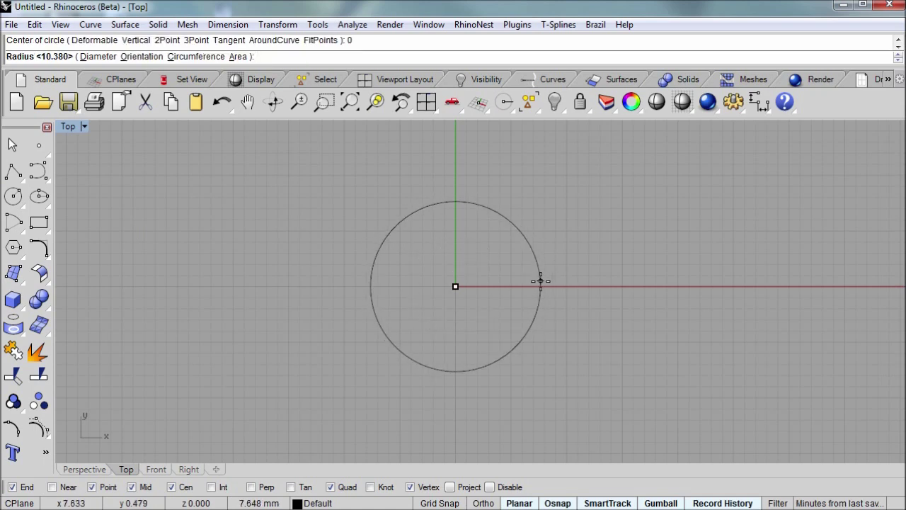
left_click(579, 287)
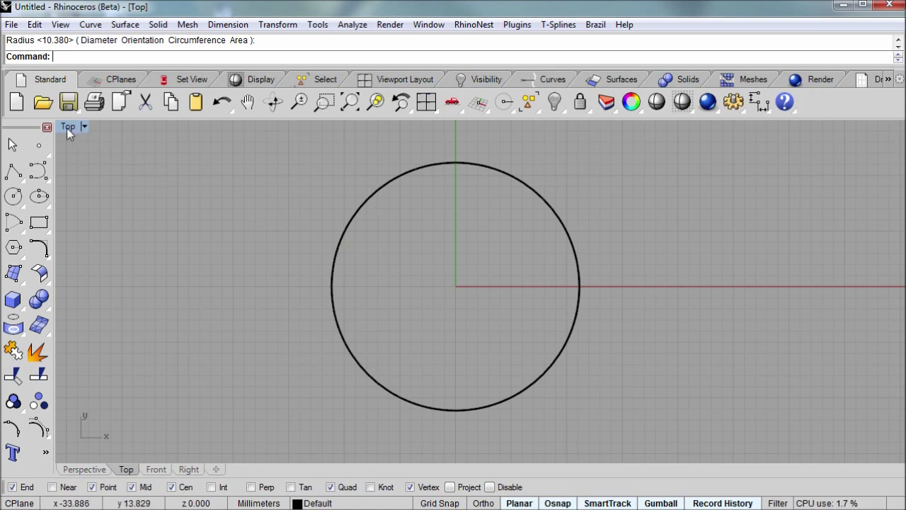
- Draw a four-point degree 3 curve starting at the circle's left quadrant, rising vertically and sweeping over to the upper right
scroll(425, 278, "down", 2)
scroll(402, 296, "up", 2)
scroll(335, 324, "down", 4)
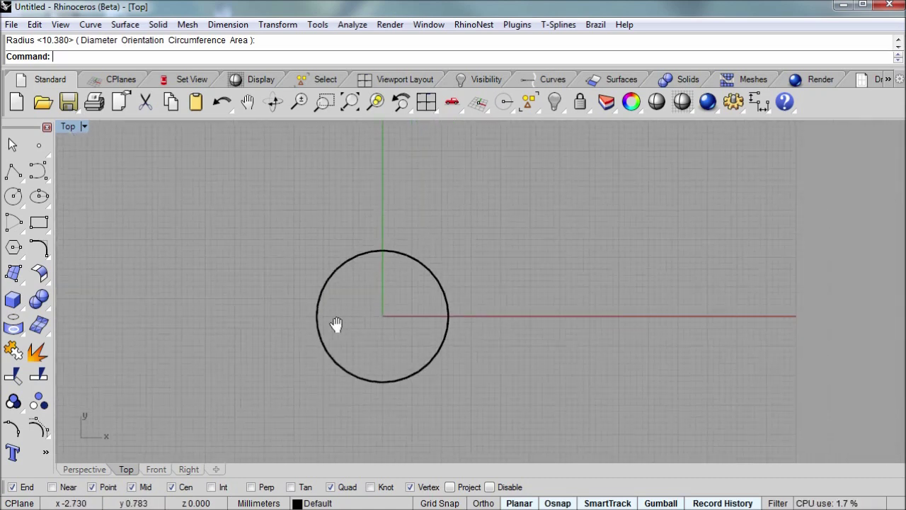
left_click(39, 170)
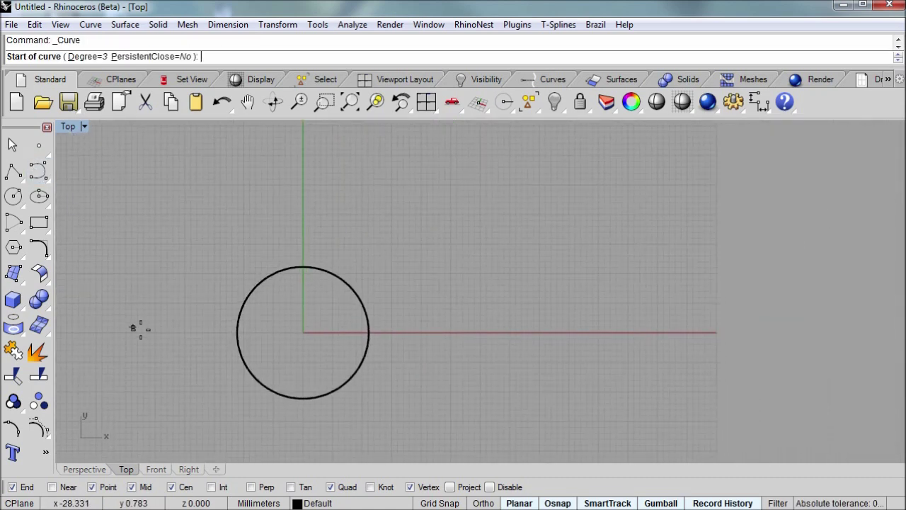
left_click(236, 332)
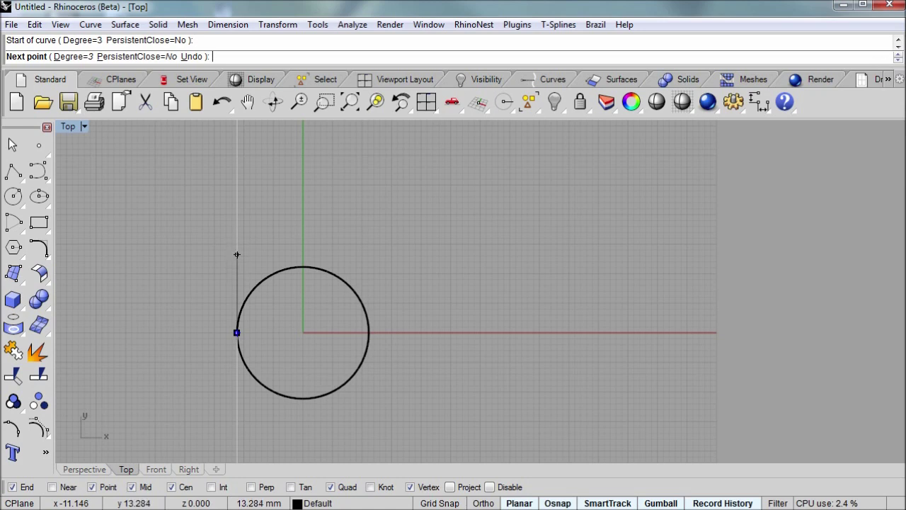
left_click(237, 254)
left_click(302, 200)
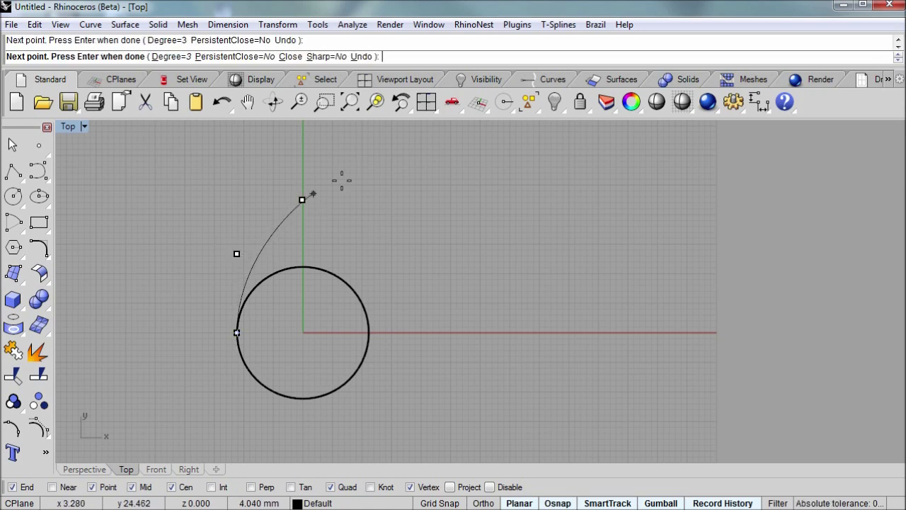
left_click(443, 159)
key("Return")
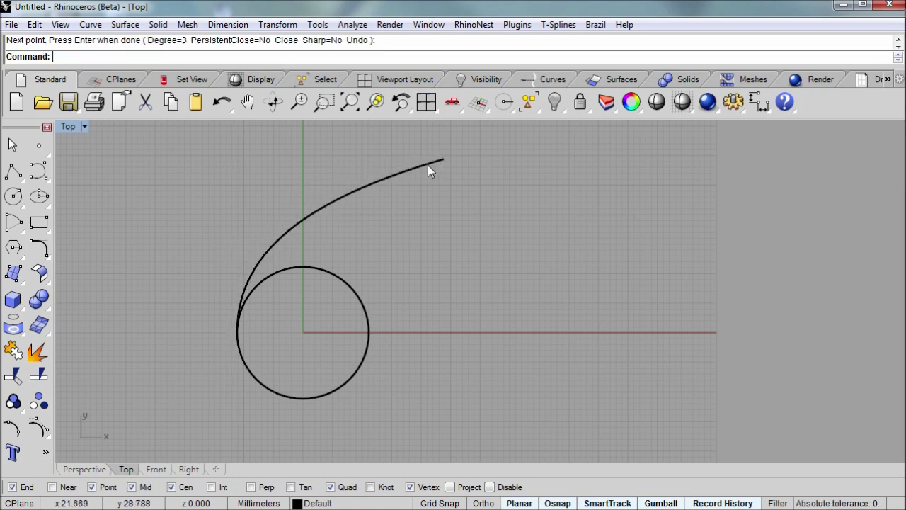
- Show the curve's control points, raise the third point, and shift the end point slightly up and to the right
left_click(428, 166)
key("F10")
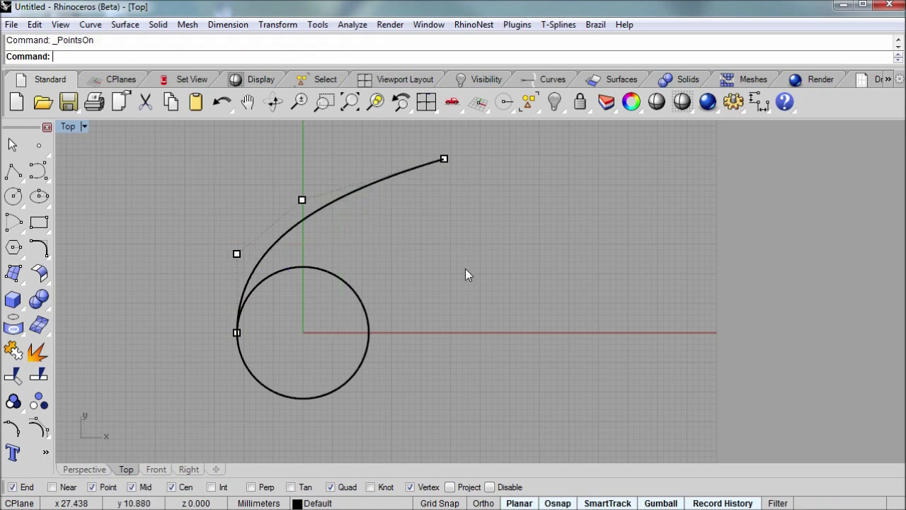
right_click_drag(399, 267, 434, 266)
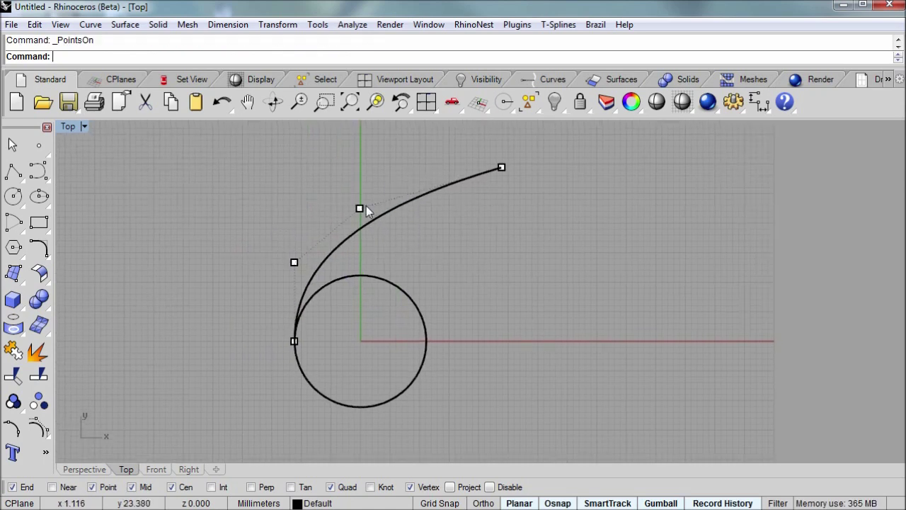
left_click_drag(359, 208, 363, 176)
key("Escape")
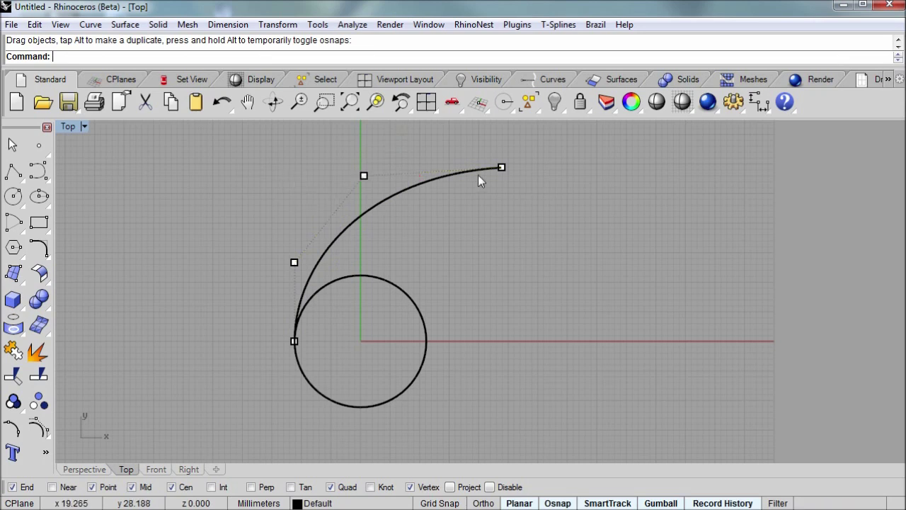
right_click_drag(479, 177, 479, 209)
left_click_drag(483, 211, 504, 191)
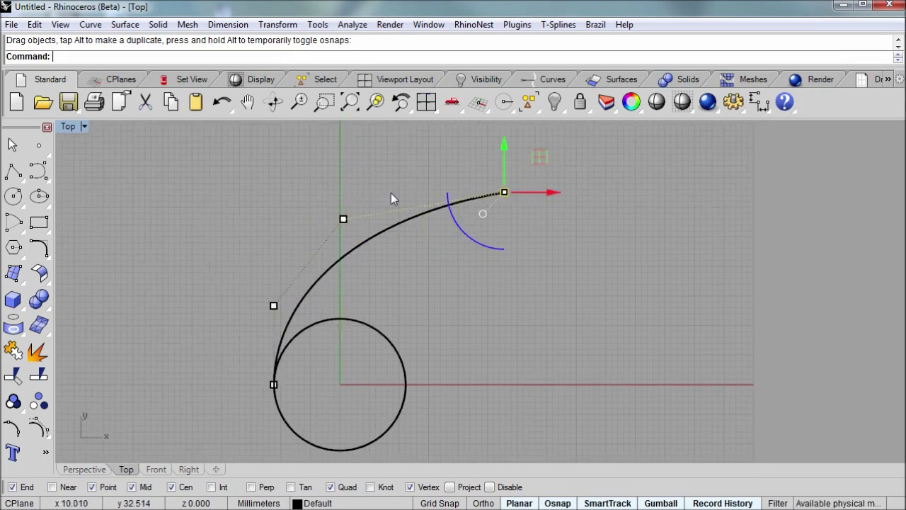
key("Escape")
right_click_drag(380, 225, 380, 188)
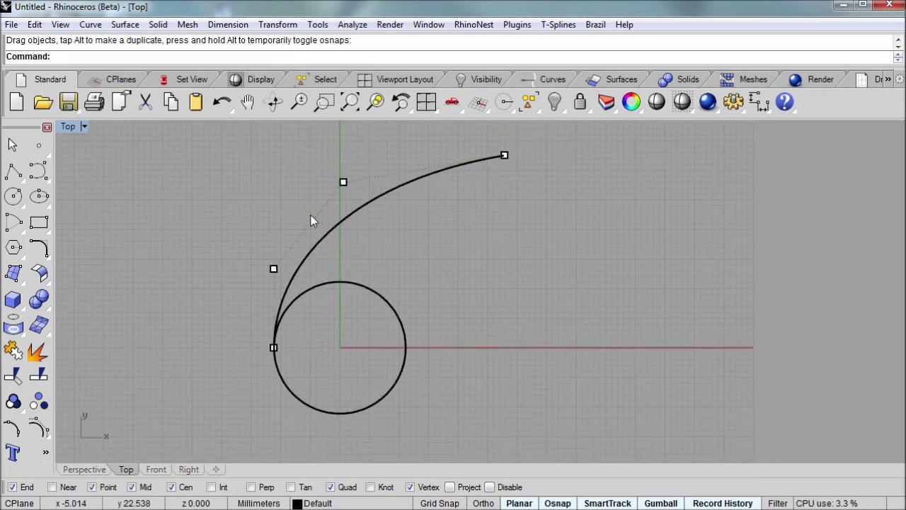
- Move the curve's end point and third control point further up and right to round the arc, and hide the control points
scroll(277, 216, "down", 2)
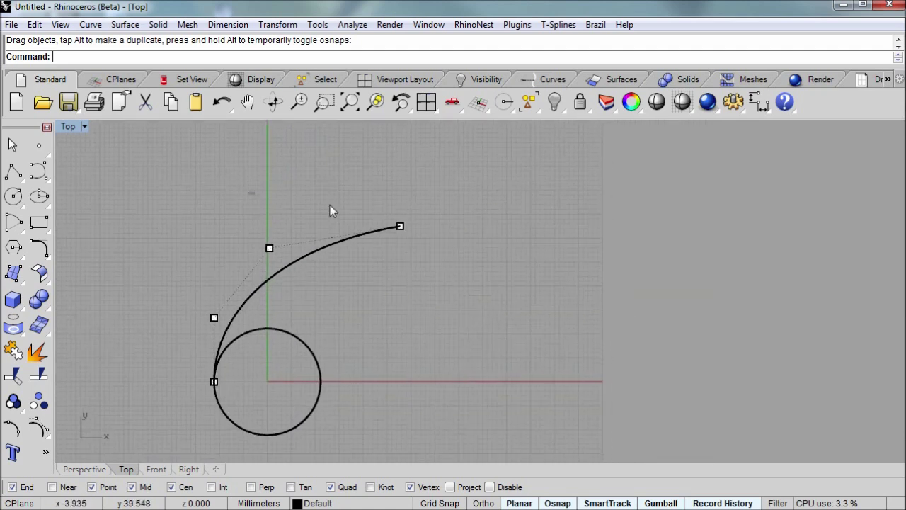
left_click_drag(248, 192, 460, 266)
left_click_drag(373, 203, 405, 190)
left_click(288, 191)
left_click_drag(301, 233, 287, 221)
left_click(188, 281)
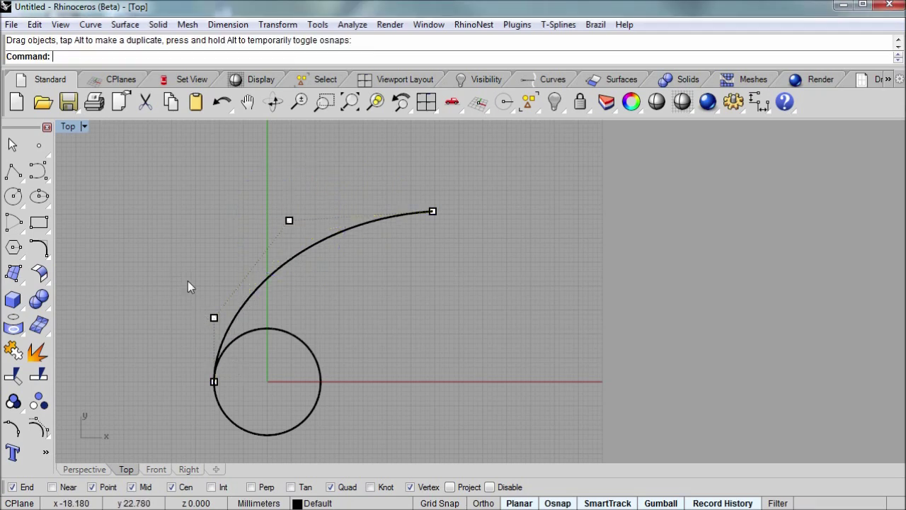
right_click_drag(224, 351, 218, 289)
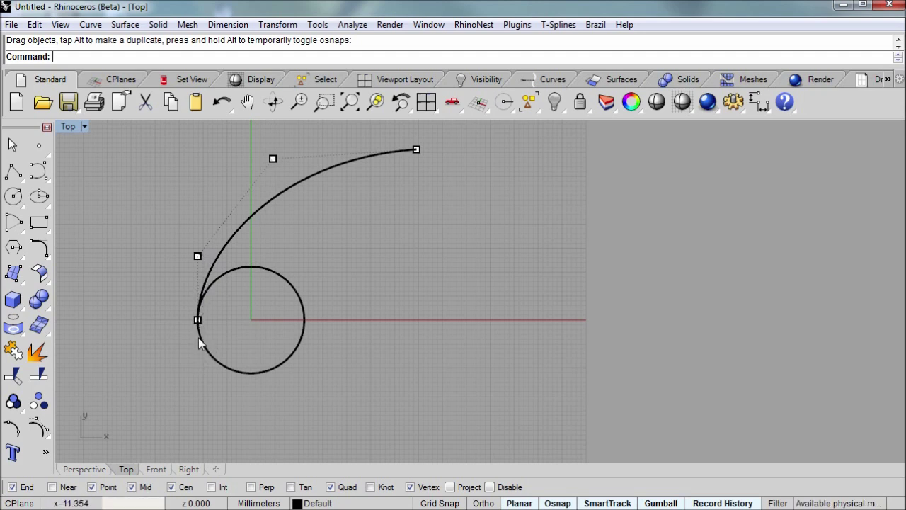
right_click_drag(272, 251, 254, 277)
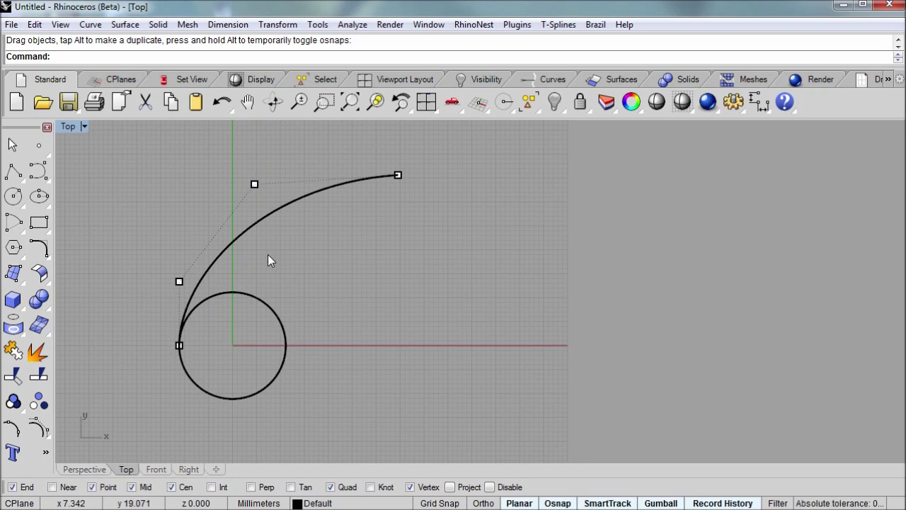
key("F11")
right_click_drag(262, 275, 312, 289)
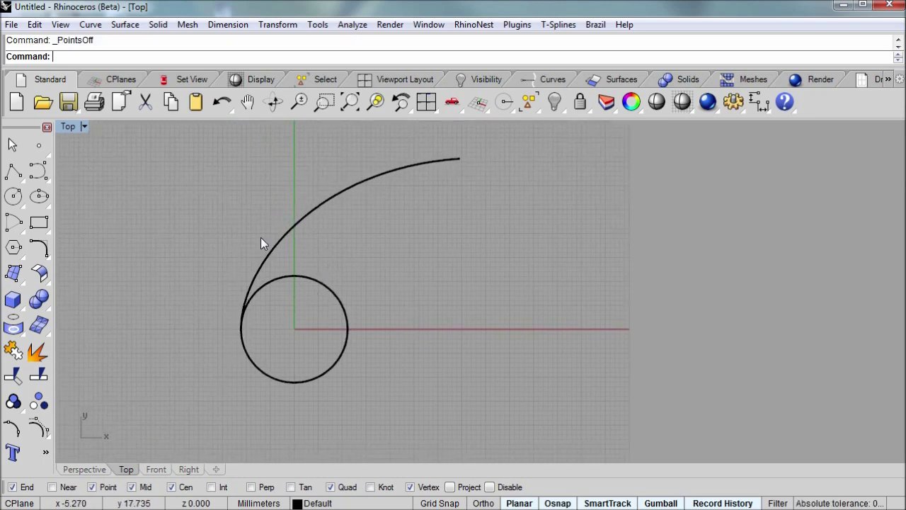
- Copy the curve from its lower endpoint on the circle to the circle's centre
left_click(292, 232)
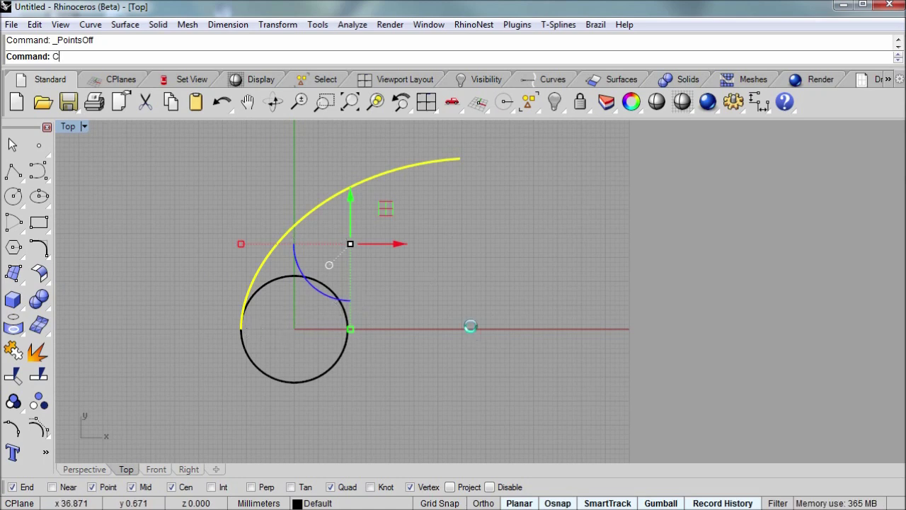
key("Return")
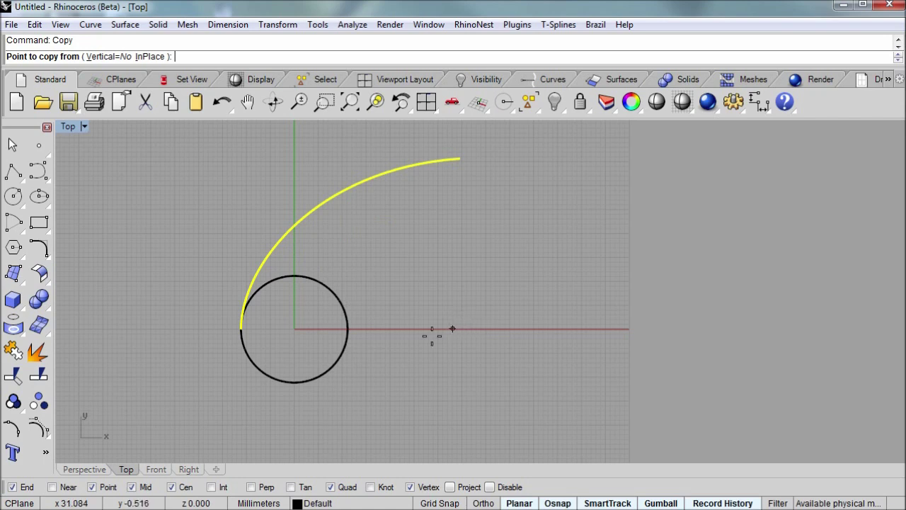
left_click(240, 329)
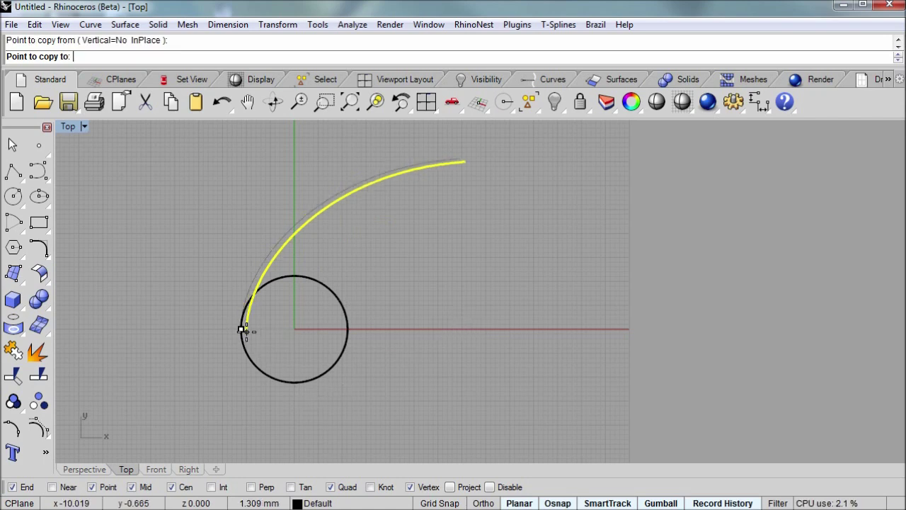
left_click(336, 350)
key("Return")
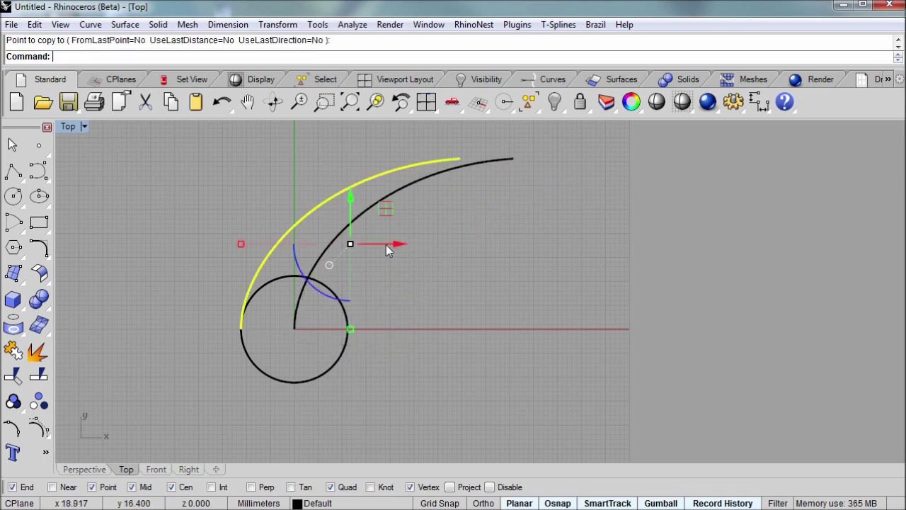
key("Escape")
- Show the copied curve's control points and move its two upper points together downward and slightly right to flatten it
left_click(427, 187)
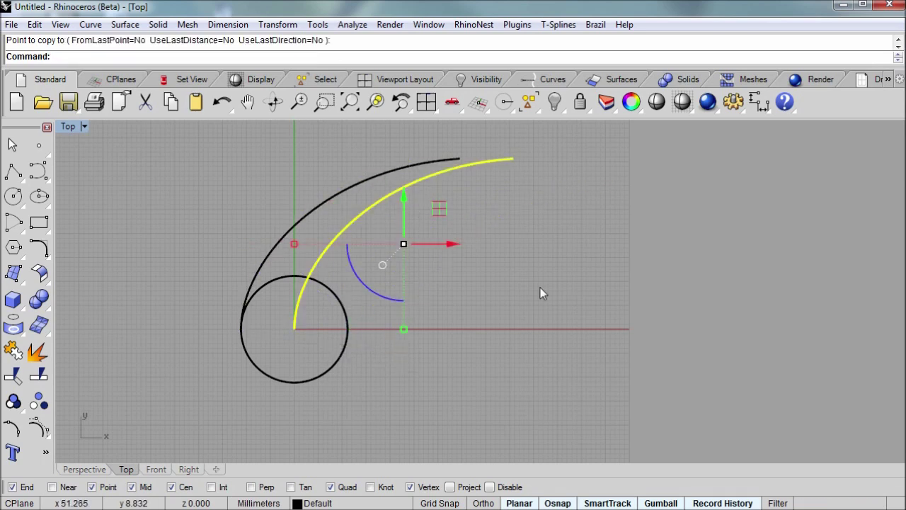
key("F10")
left_click(368, 168)
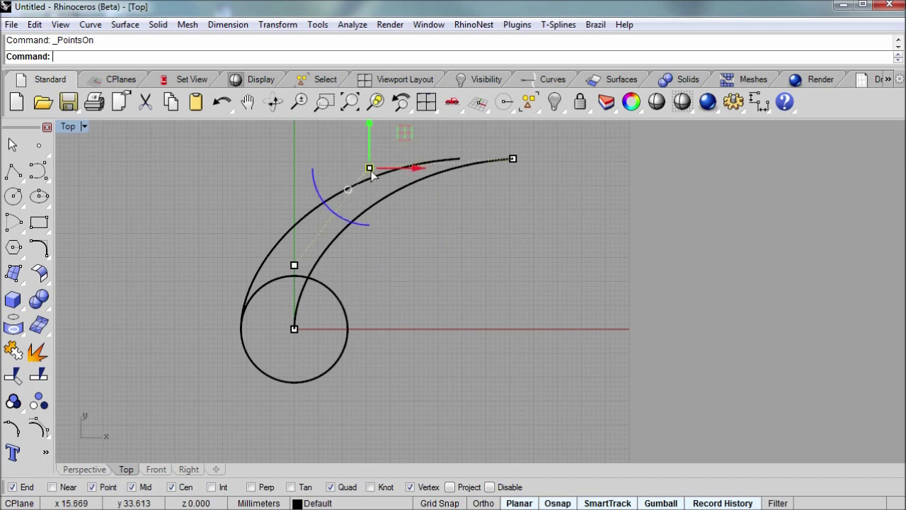
left_click(511, 159, "shift")
right_click_drag(503, 194, 505, 269)
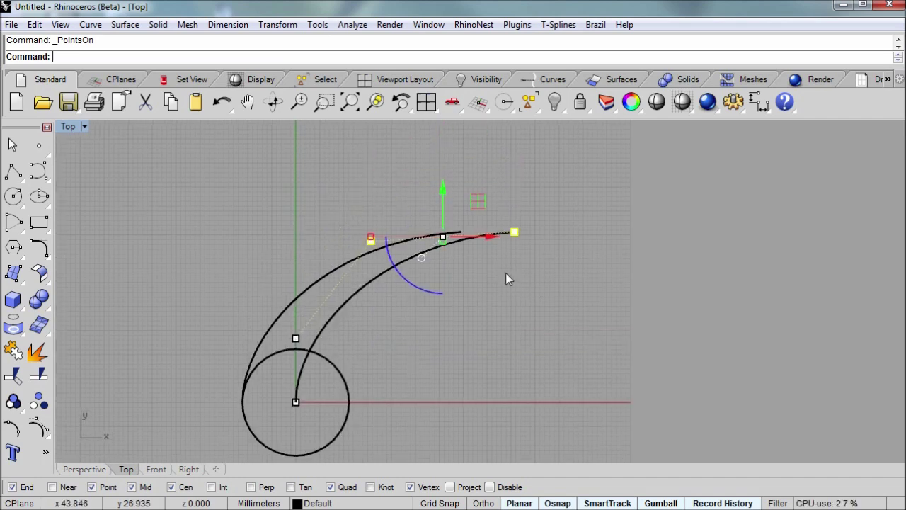
left_click_drag(481, 199, 499, 270)
left_click(556, 295)
- Move the copied curve's end point about 8 mm down and to the left, and hide its control points
left_click(534, 295)
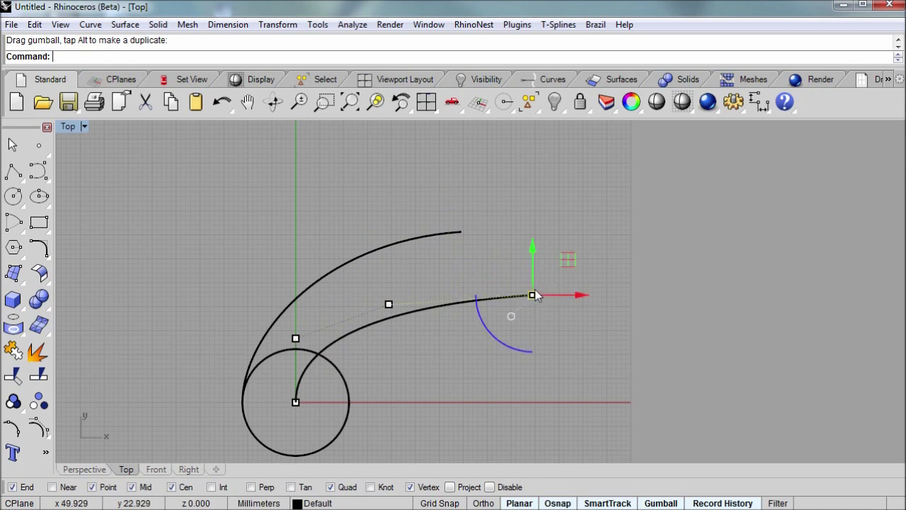
left_click_drag(566, 262, 550, 293)
left_click(479, 383)
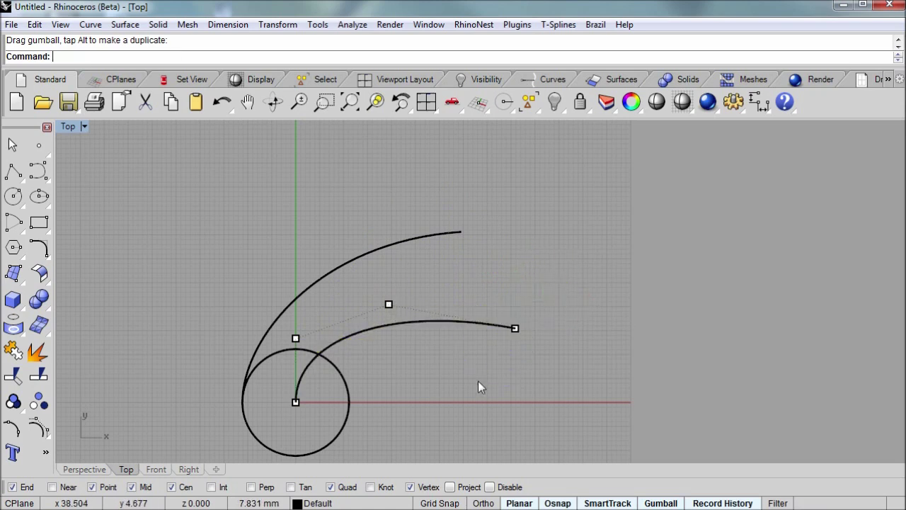
right_click_drag(479, 383, 514, 317)
key("F11")
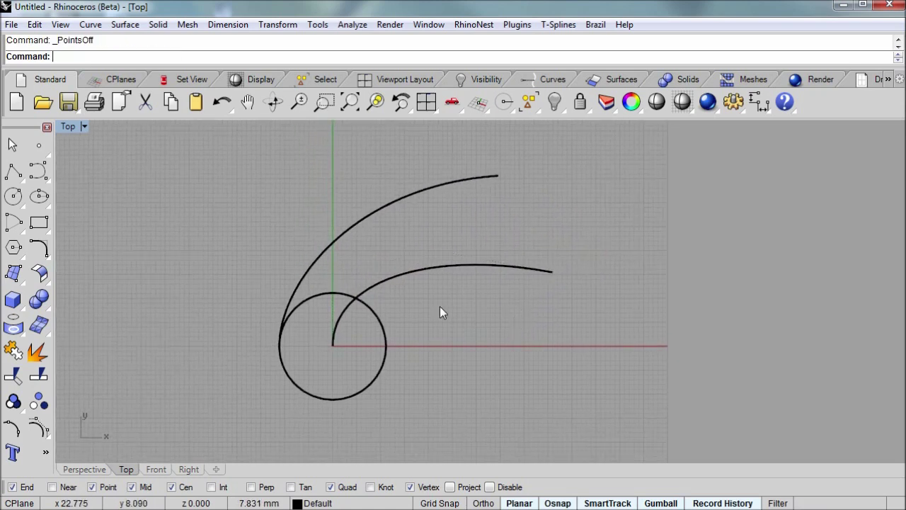
- Switch to the four-view layout with Perspective active, and turn off the Quad and Mid object snaps
right_click_drag(439, 305, 456, 294)
scroll(357, 293, "up", 2)
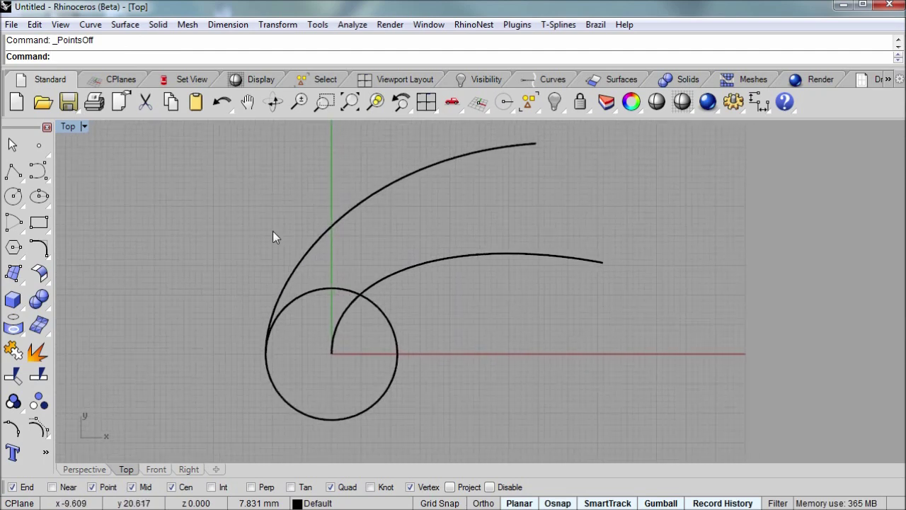
scroll(272, 230, "down", 1)
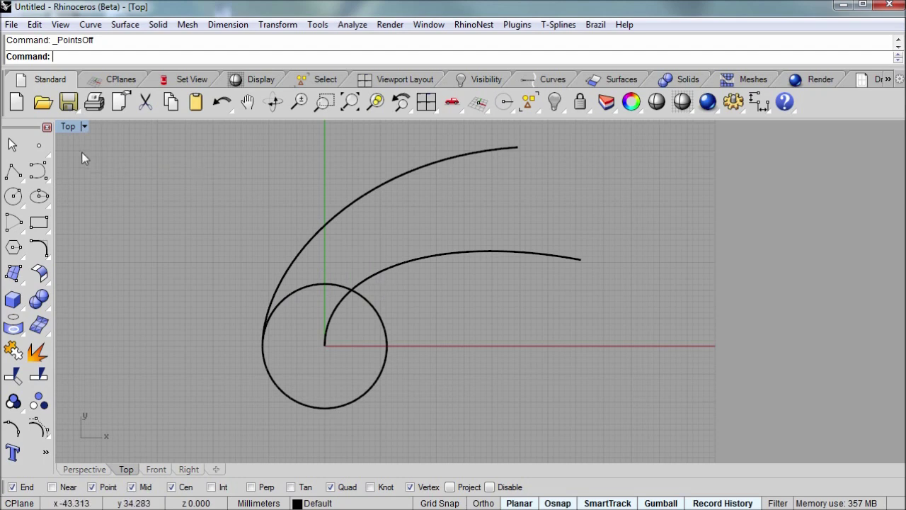
double_click(68, 127)
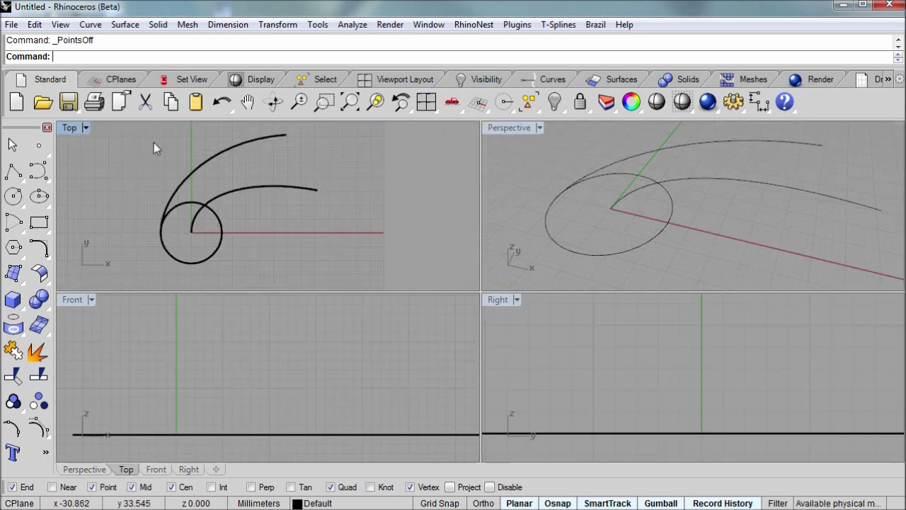
left_click(527, 134)
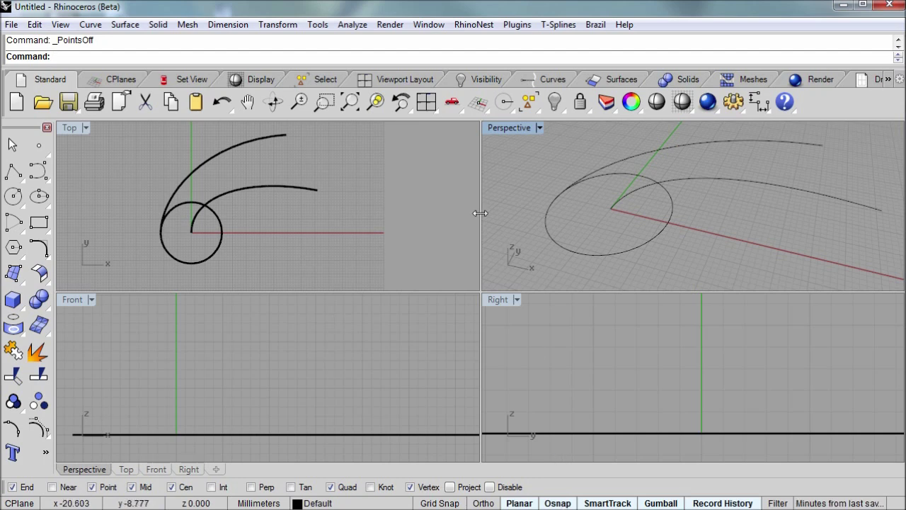
left_click(330, 488)
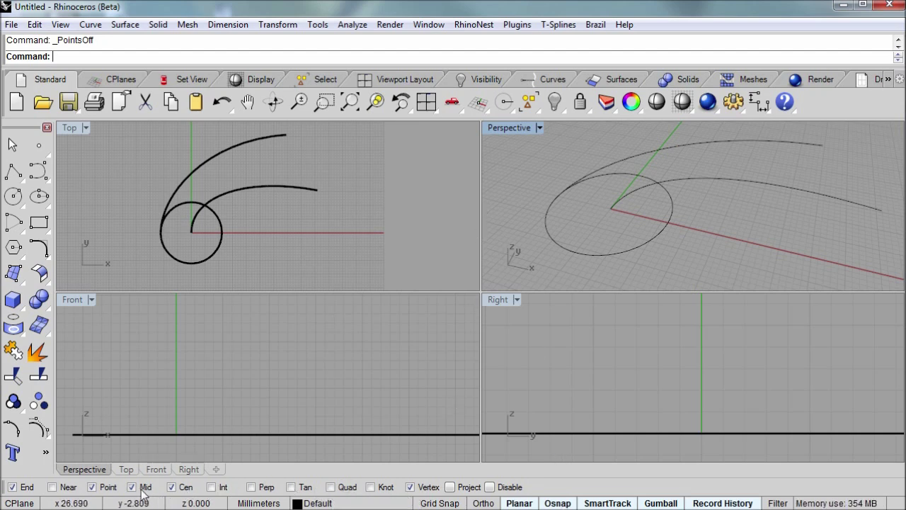
left_click(132, 487)
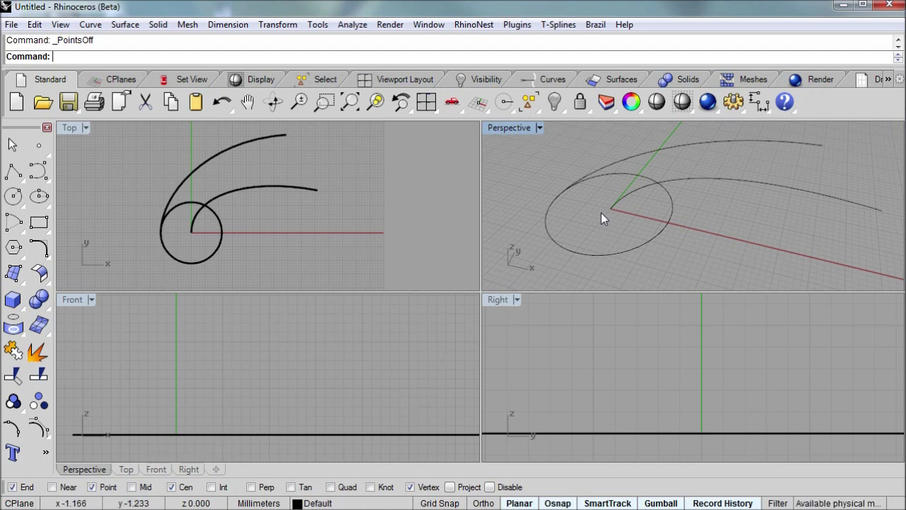
- Draw a four-point degree 3 arch curve from the outer curve's start on the circle to the circle's centre, with both middle points raised vertically above the ends
left_click(38, 170)
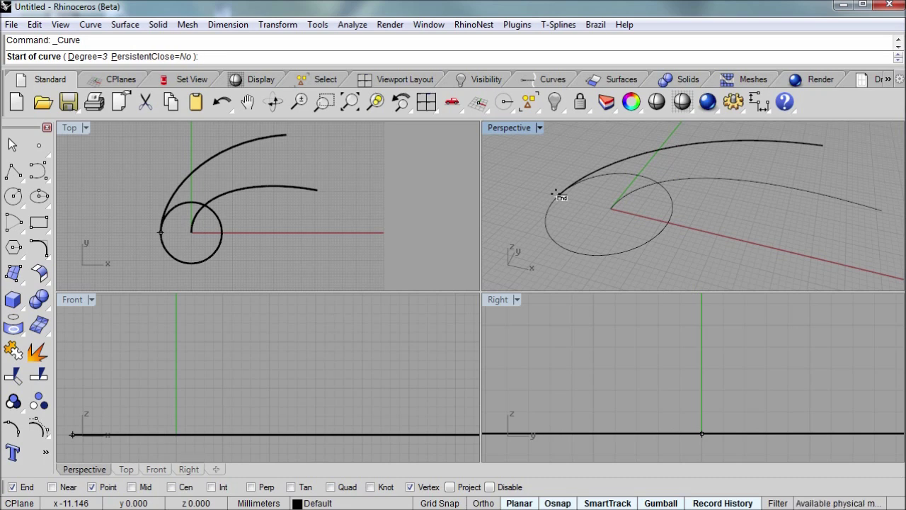
left_click(556, 193)
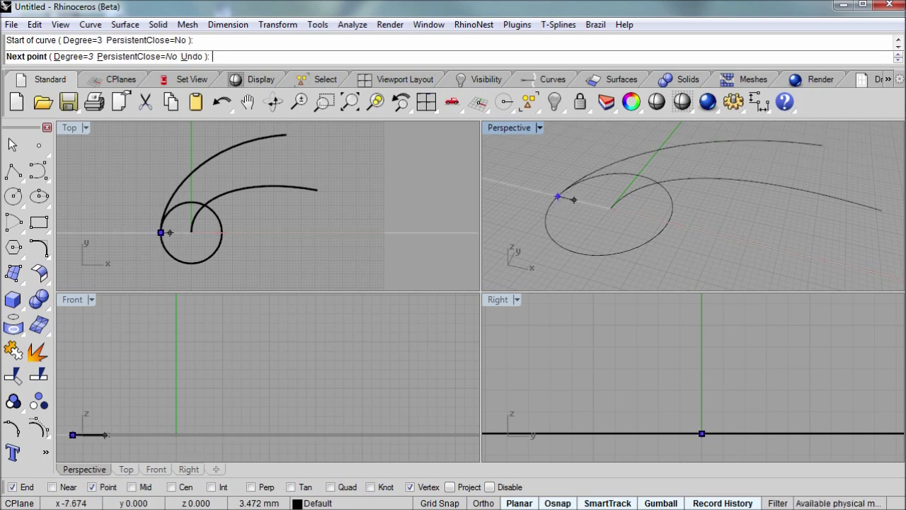
right_click_drag(204, 365, 304, 363)
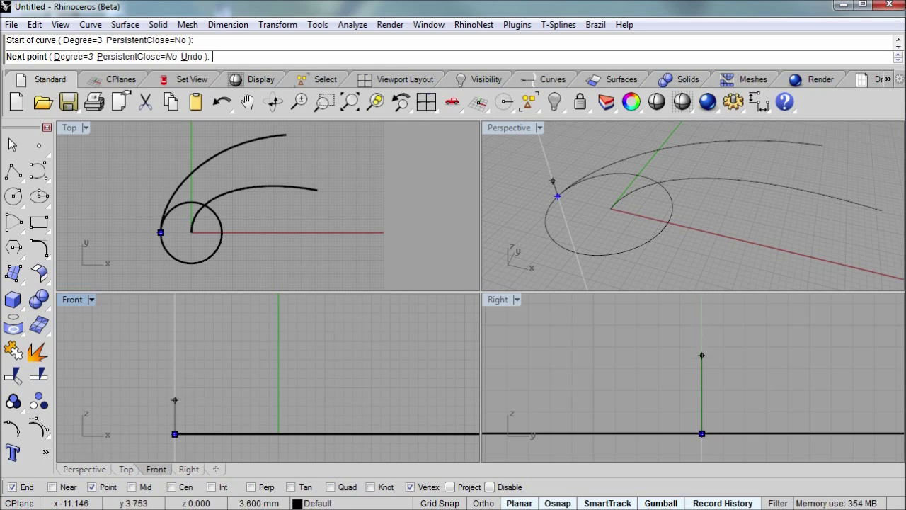
left_click(175, 350)
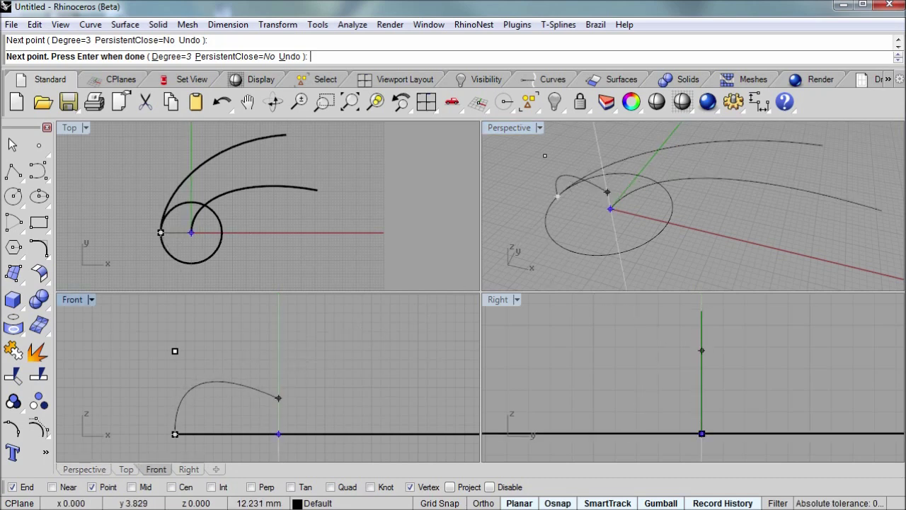
left_click(278, 382)
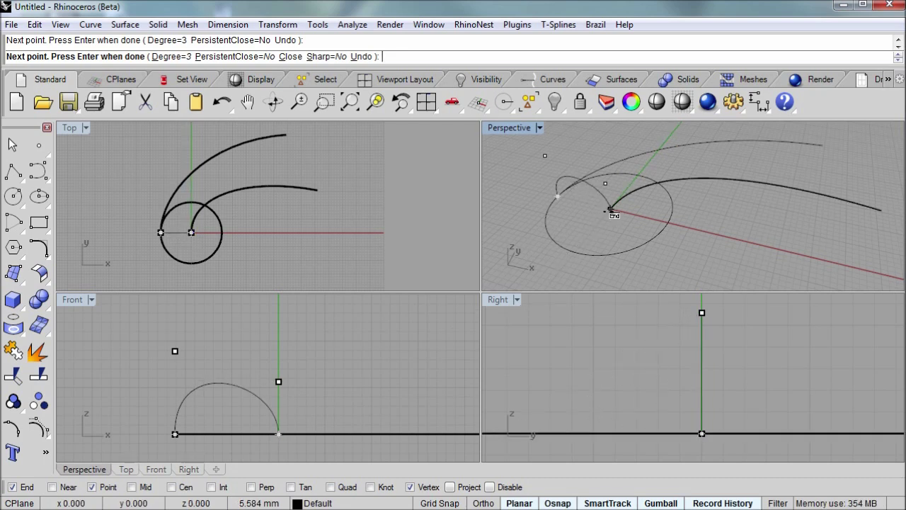
left_click(610, 210)
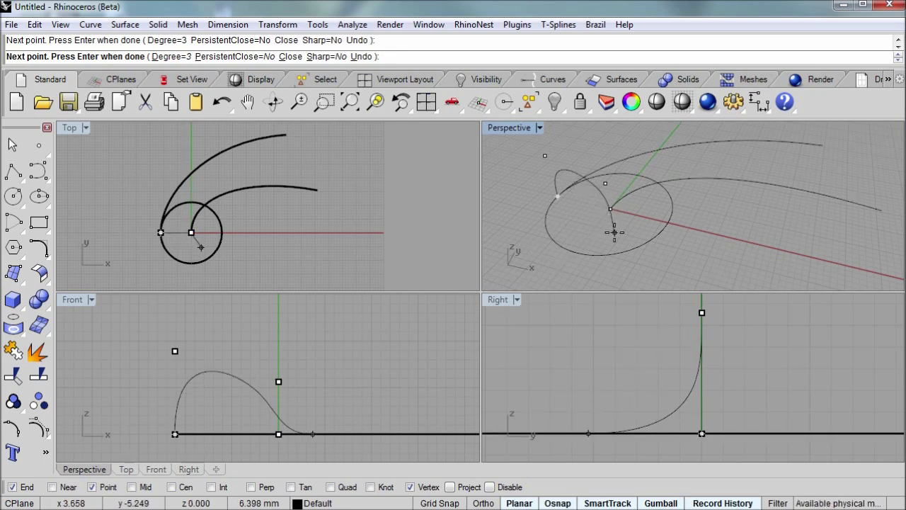
key("Return")
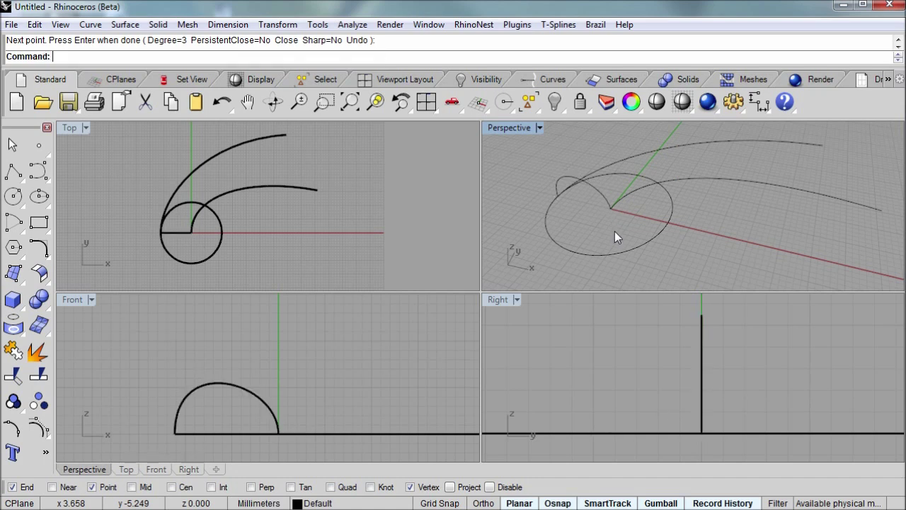
- Maximize the Perspective view, show the arch curve's control points, examine its shape from several angles, and hide the points
left_click(602, 192)
double_click(516, 128)
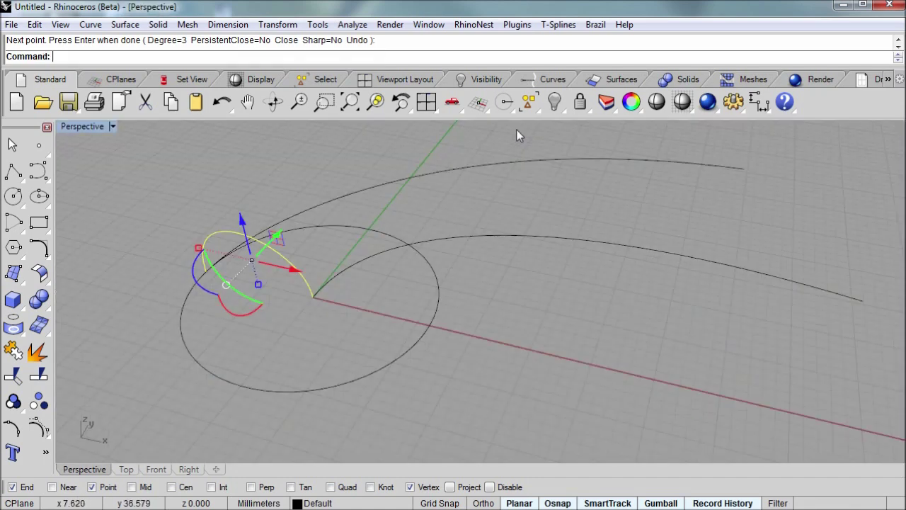
right_click_drag(425, 213, 327, 303)
key("F10")
scroll(309, 293, "up", 3)
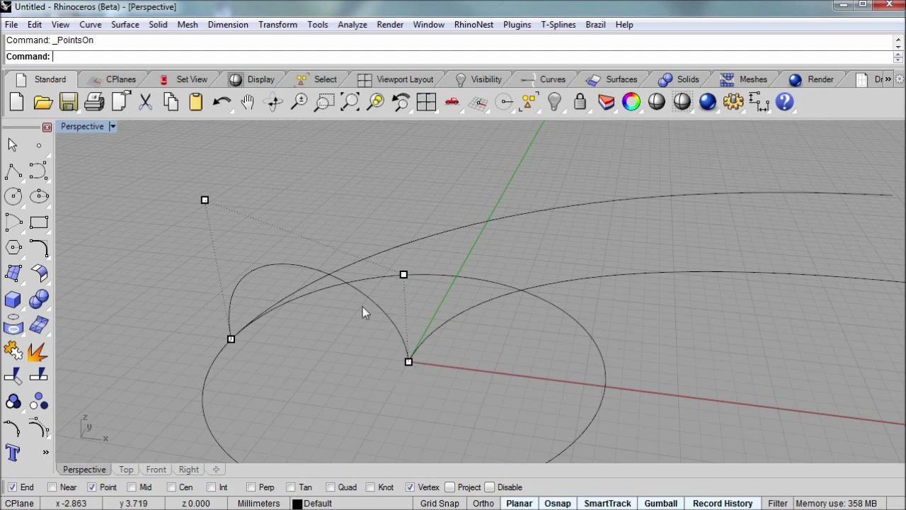
right_click_drag(362, 306, 335, 273)
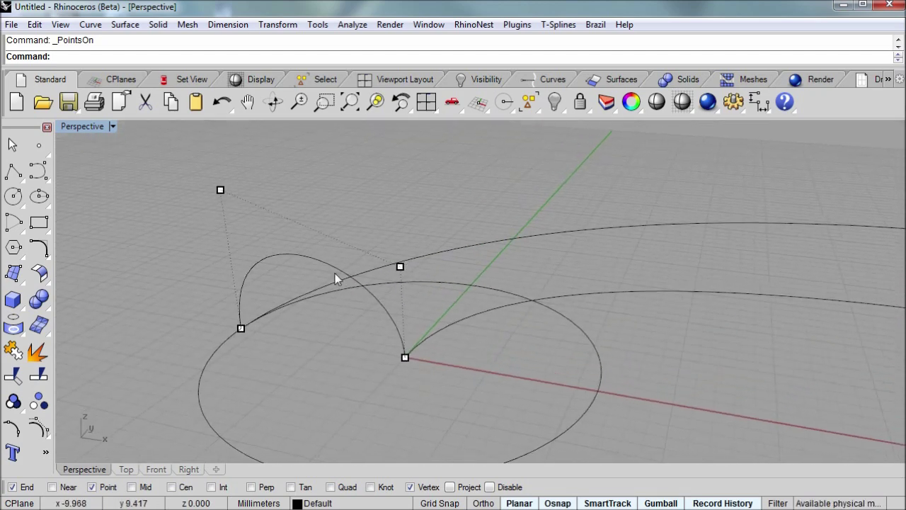
mouse_move(203, 165)
right_mouse_down()
mouse_move(208, 148)
mouse_move(196, 156)
right_mouse_up()
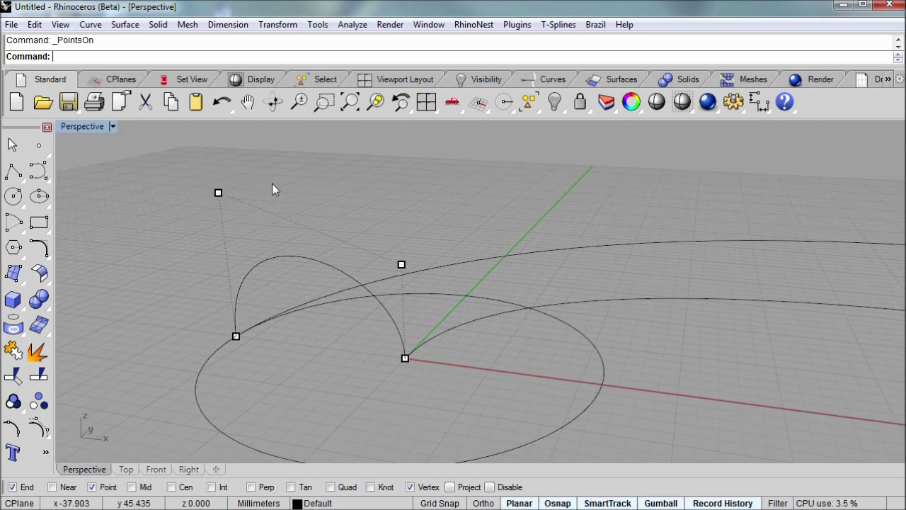
key("F11")
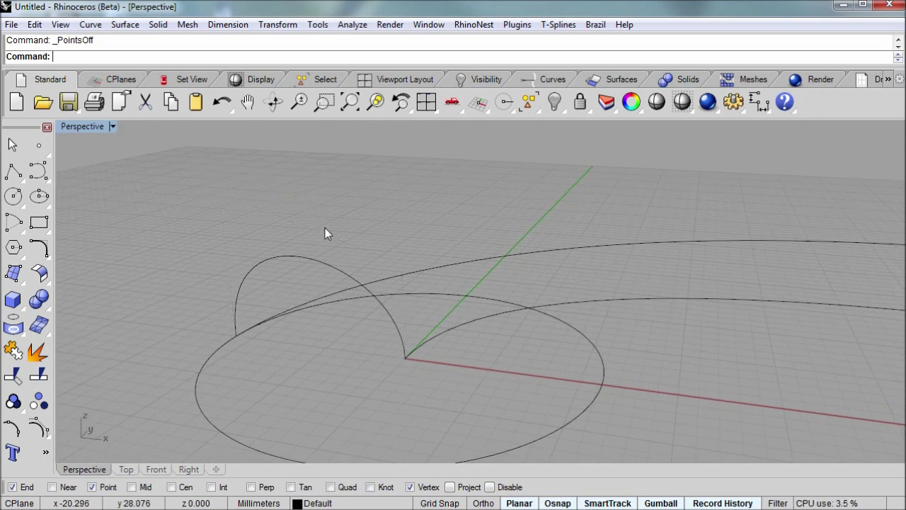
- Set up a Sweep2 surface with the outer and inner sweeping curves as rails and the arch as the cross section
right_click_drag(369, 302, 383, 314)
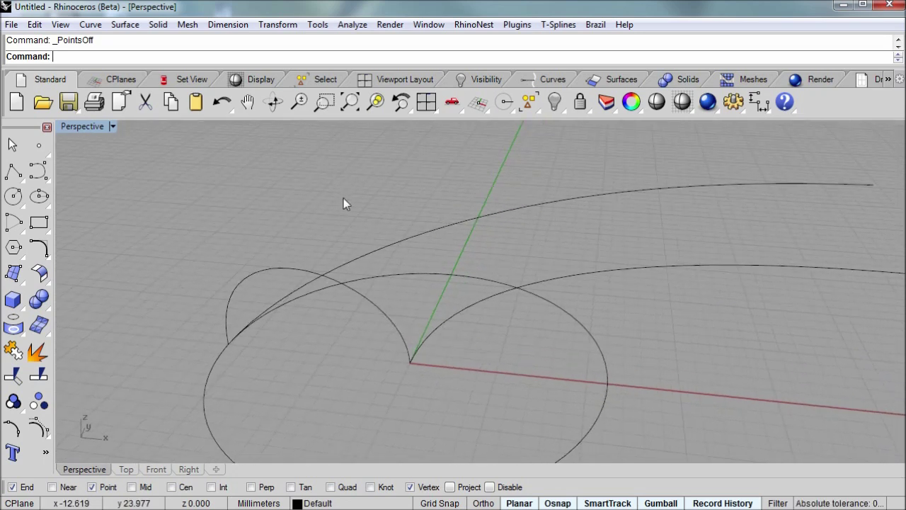
type("Sweep2")
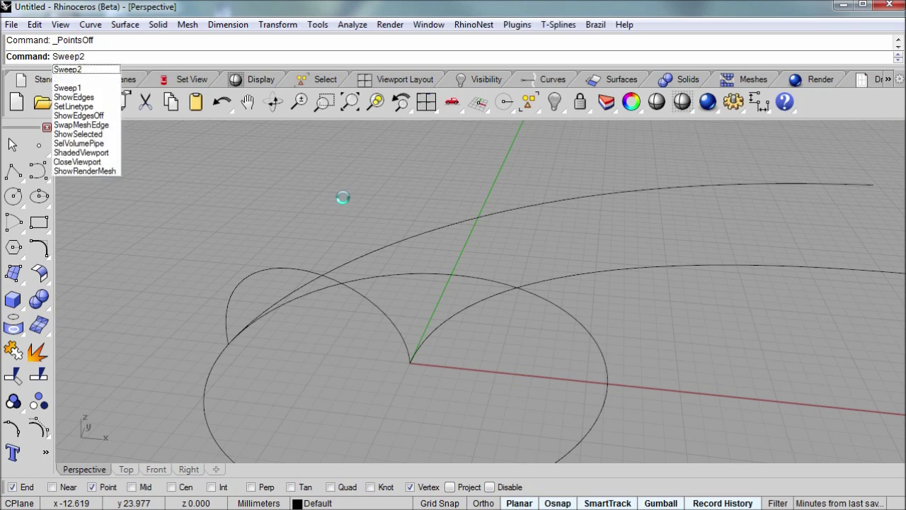
key("Return")
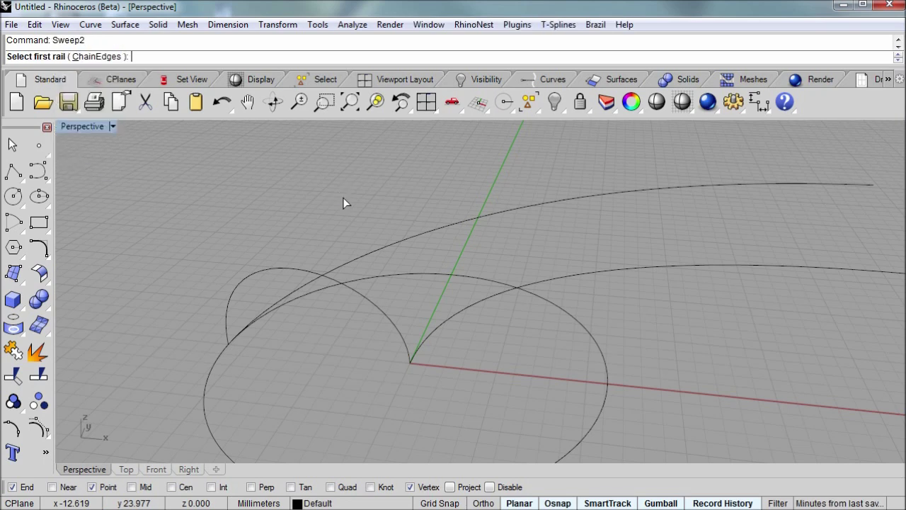
left_click(344, 262)
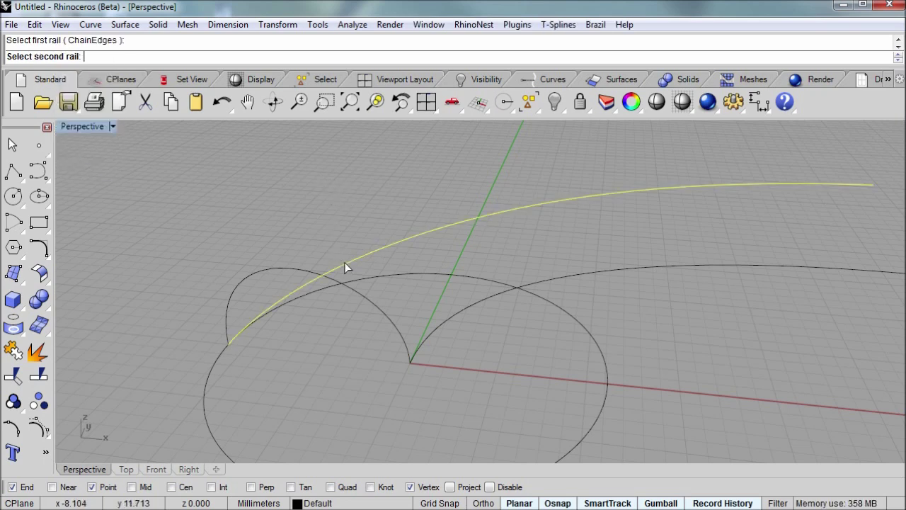
left_click(449, 316)
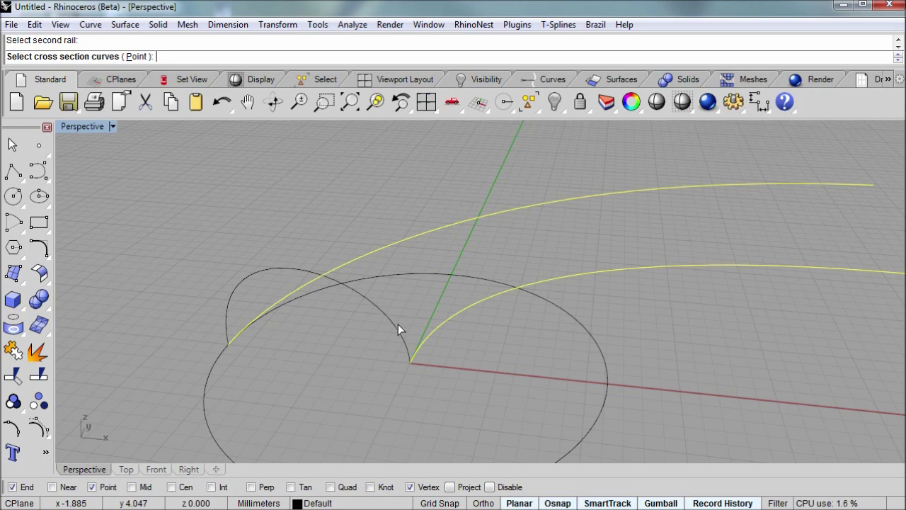
left_click(398, 323)
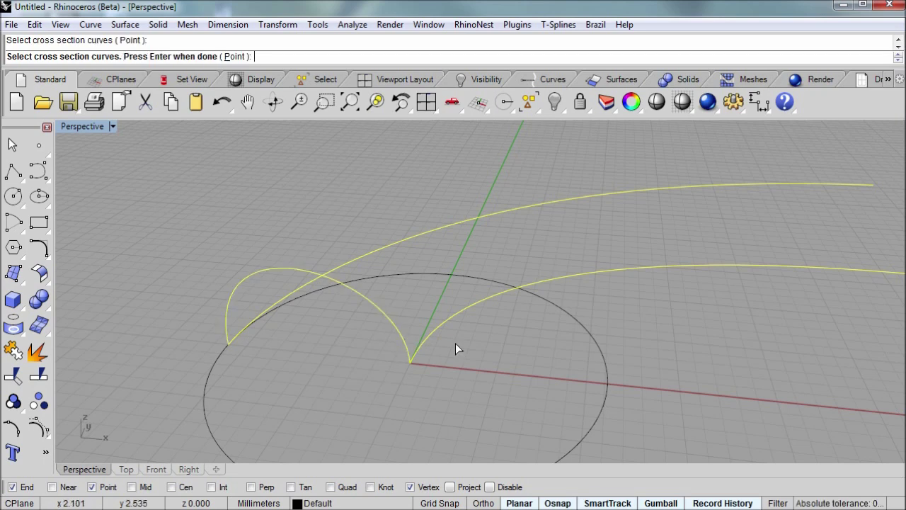
key("Return")
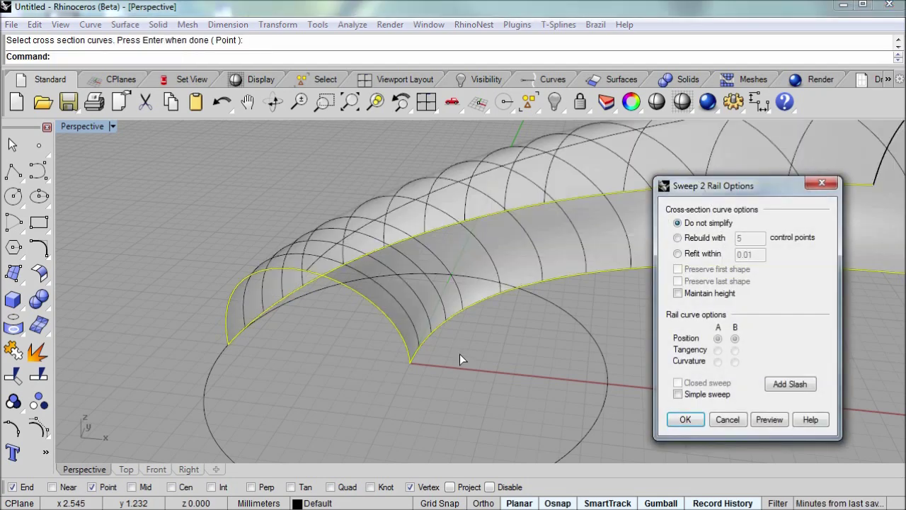
- Preview the two-rail sweep with Maintain height enabled
mouse_move(550, 294)
right_mouse_down()
mouse_move(470, 304)
mouse_move(315, 295)
mouse_move(399, 295)
mouse_move(429, 281)
mouse_move(549, 283)
right_mouse_up()
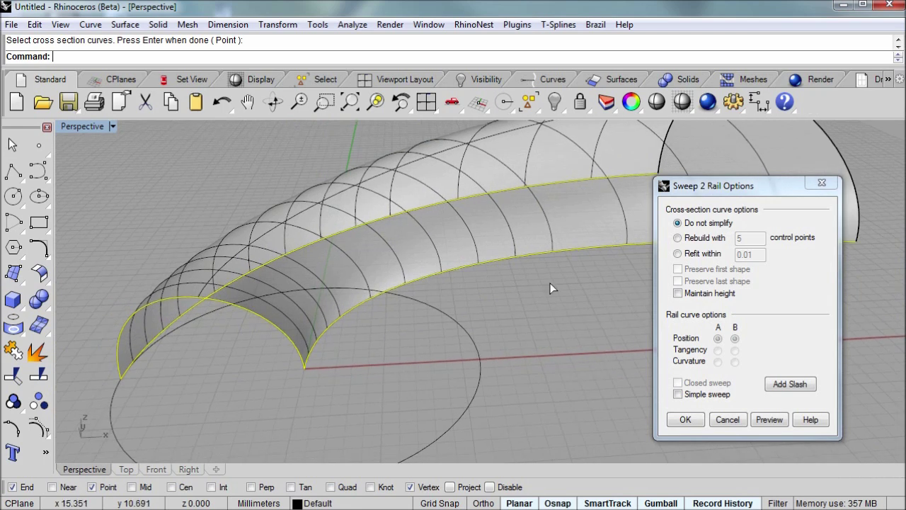
left_click(686, 295)
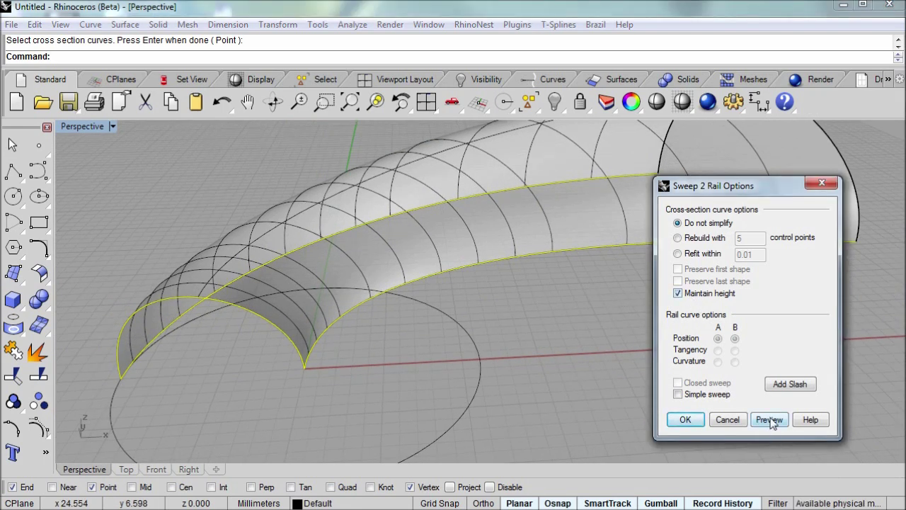
left_click(769, 420)
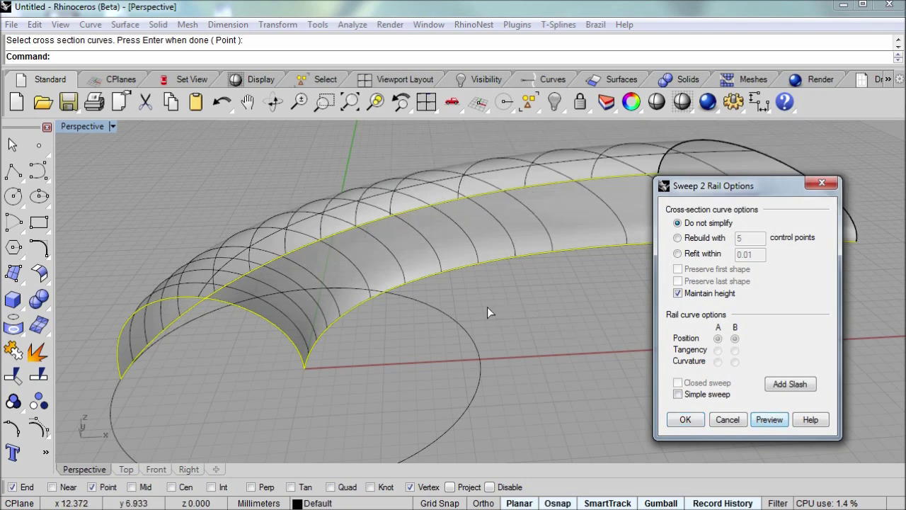
mouse_move(488, 312)
right_mouse_down()
mouse_move(516, 283)
mouse_move(475, 276)
mouse_move(515, 293)
mouse_move(480, 303)
right_mouse_up()
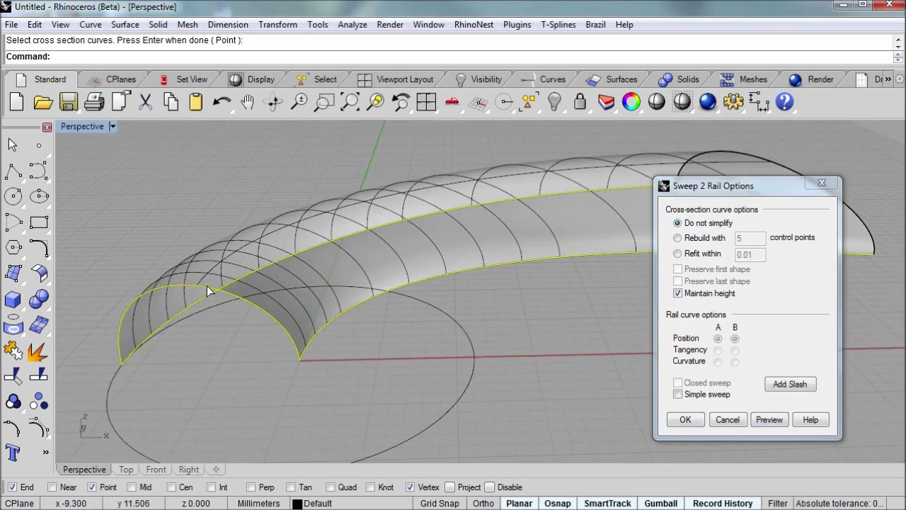
- Disable Maintain height, preview the sweep again, and create the surface with unsimplified cross sections
left_click(686, 293)
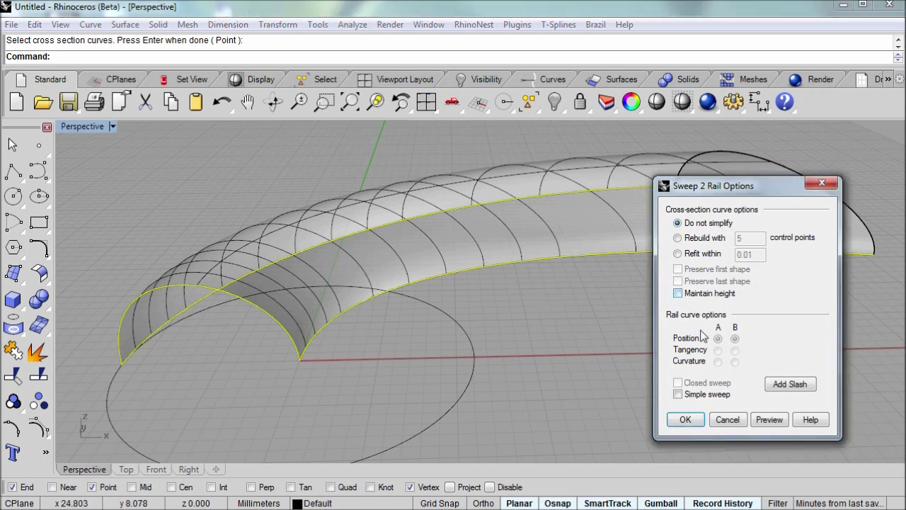
left_click(774, 419)
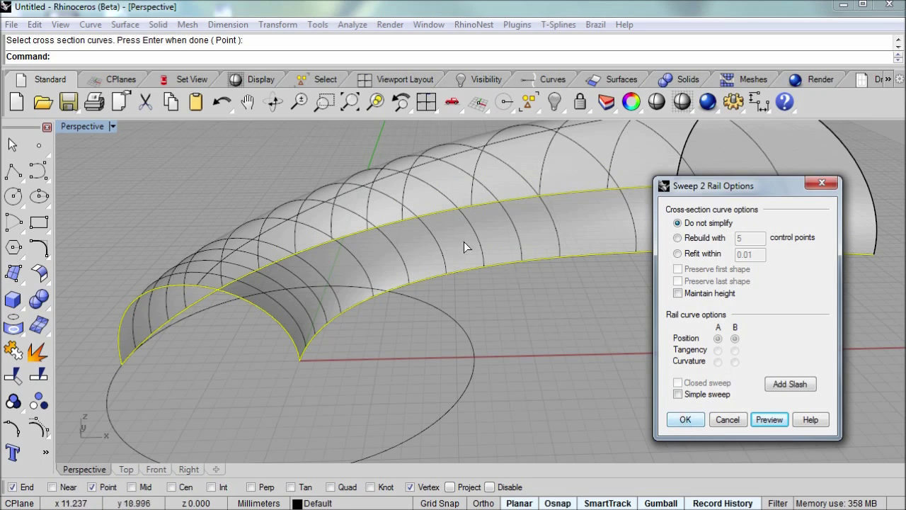
right_click_drag(464, 242, 465, 210)
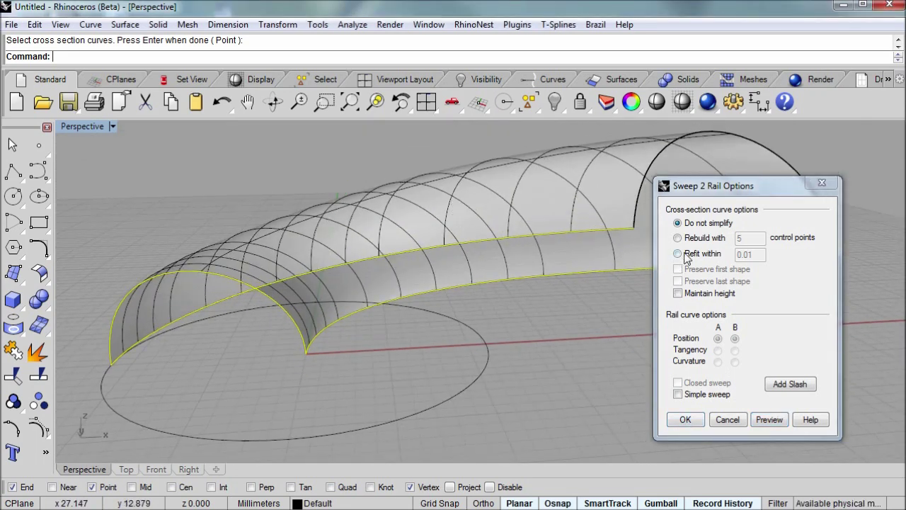
left_click(686, 420)
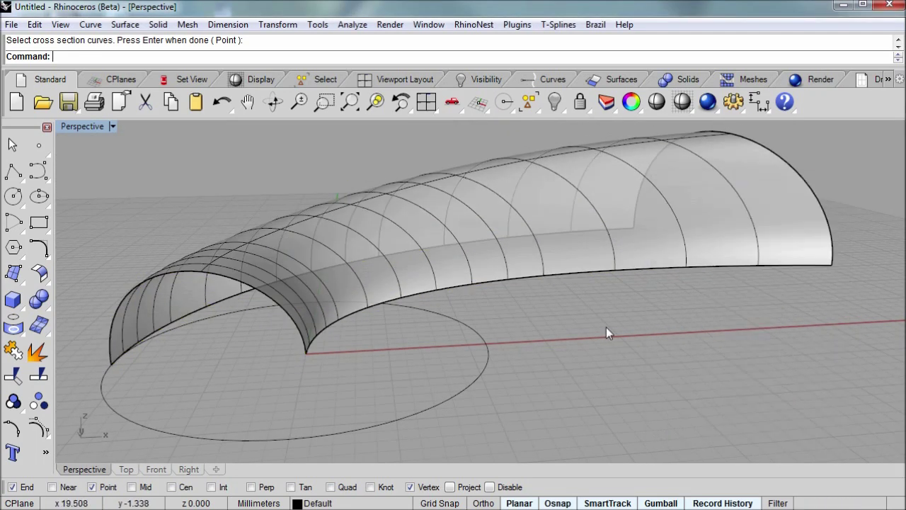
right_click_drag(606, 327, 411, 257)
left_click(381, 223)
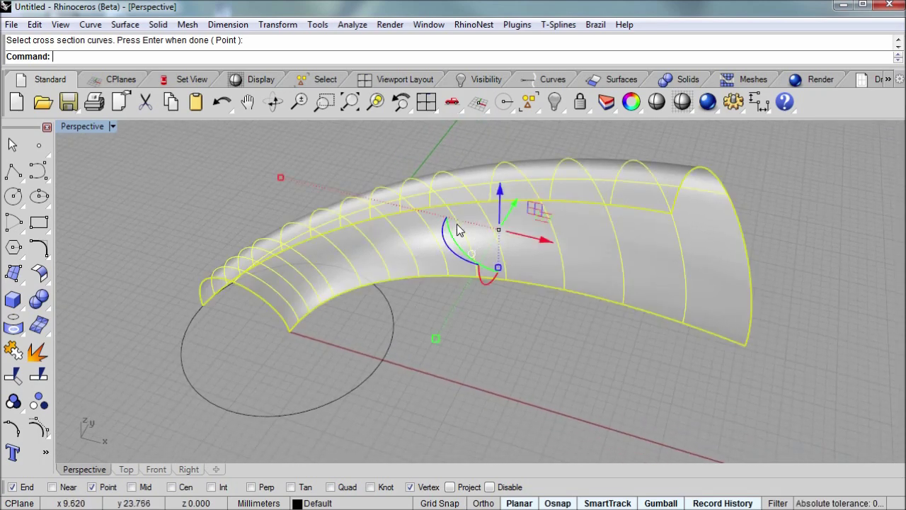
key("Escape")
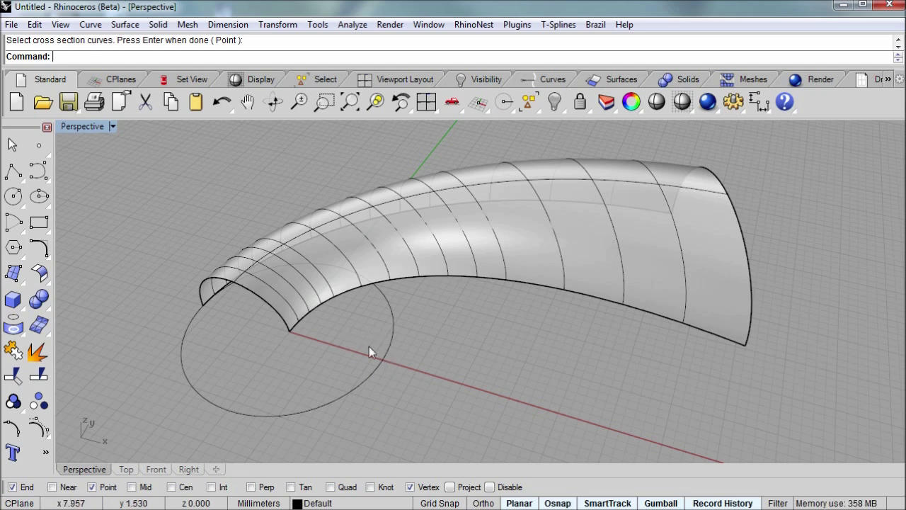
- Draw a degree-3 control-point curve from the circle's point on the x axis, rising about 5.08 mm and running horizontally about 9.17 mm toward the centre
left_click(40, 174)
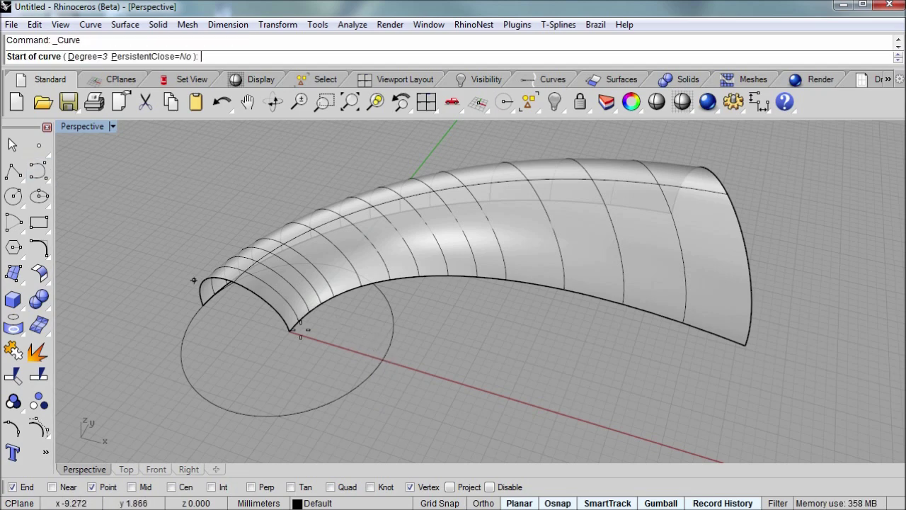
left_click(383, 357)
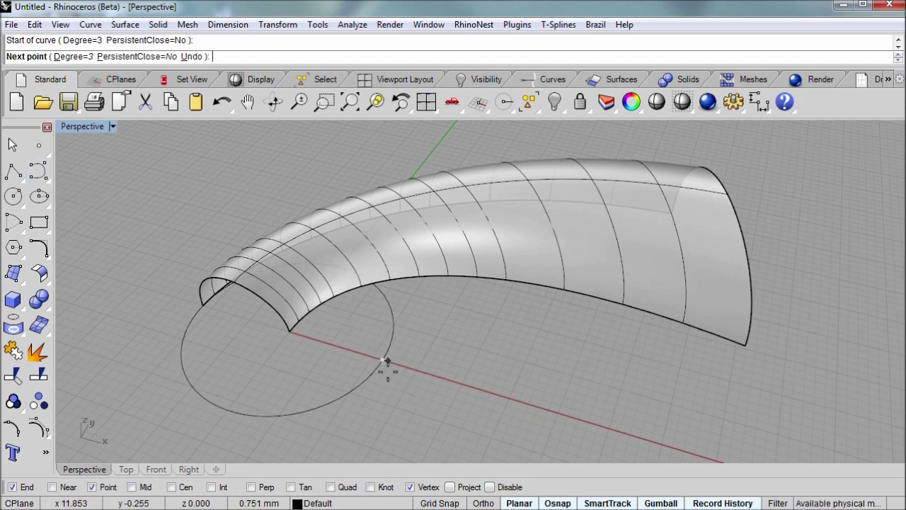
double_click(85, 128)
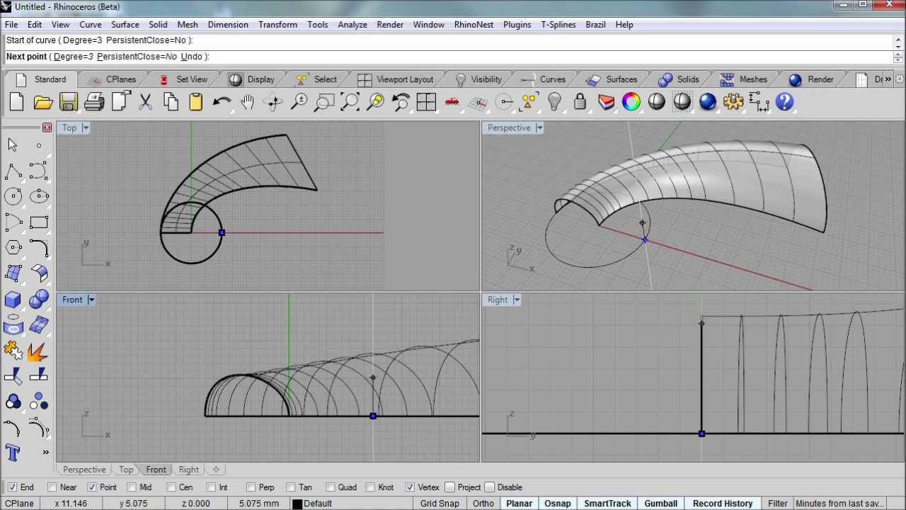
left_click(373, 378)
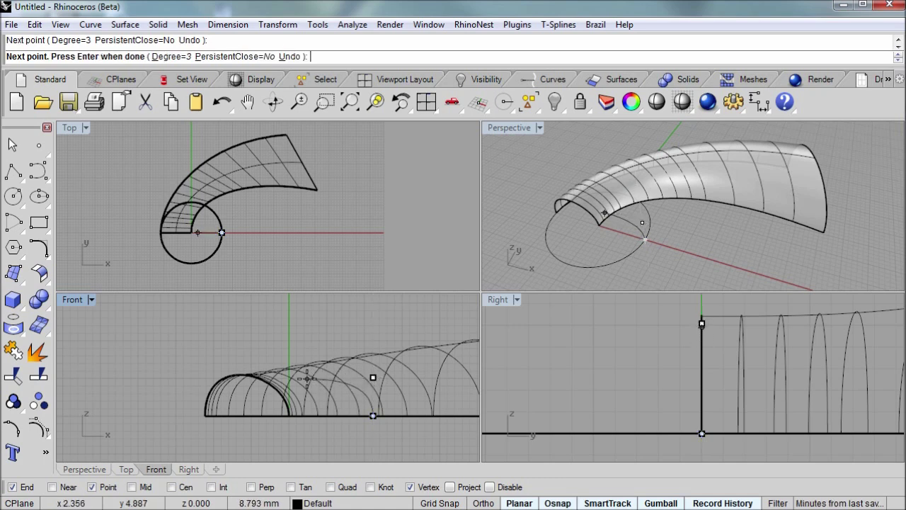
key("F8")
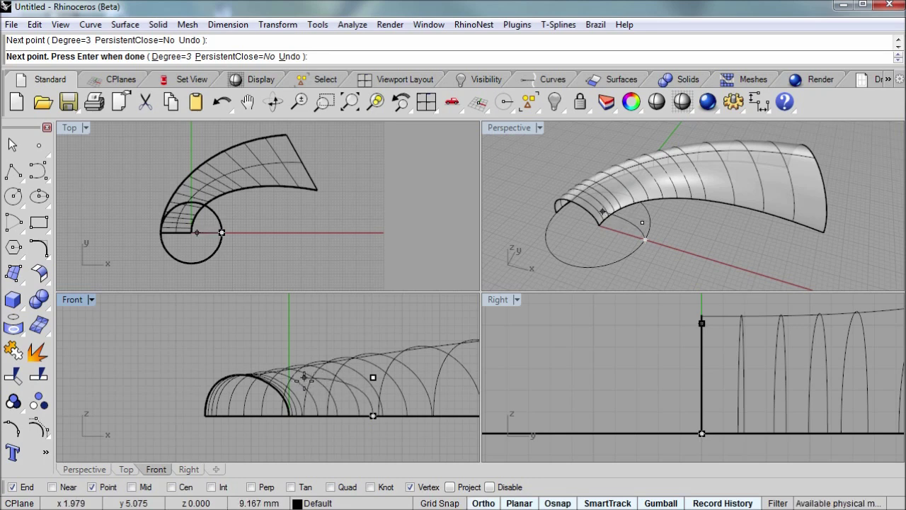
left_click(305, 378)
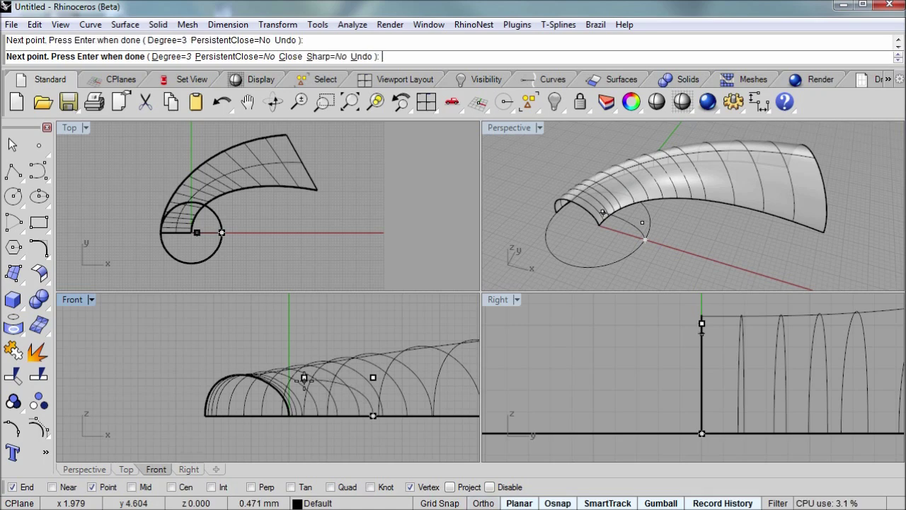
key("Return")
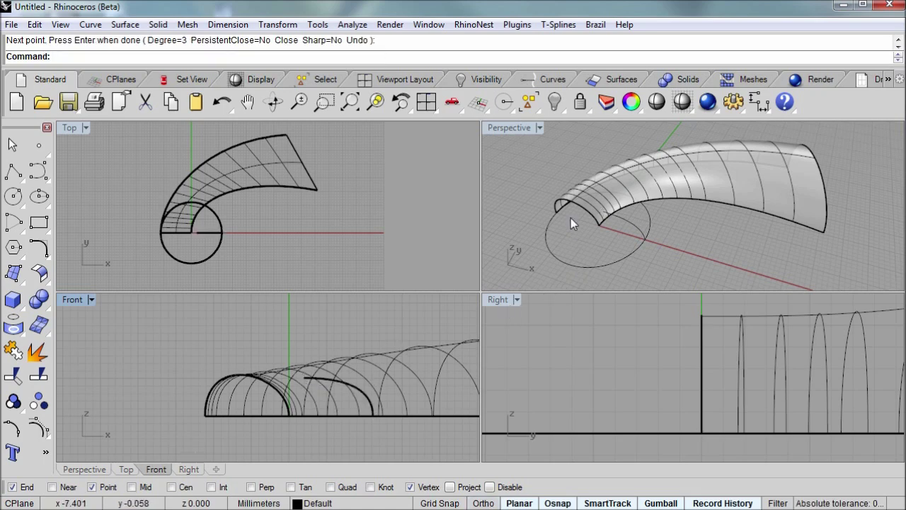
- Maximize the Perspective view, show the new profile curve's control points, examine its shape, and hide the points
double_click(520, 130)
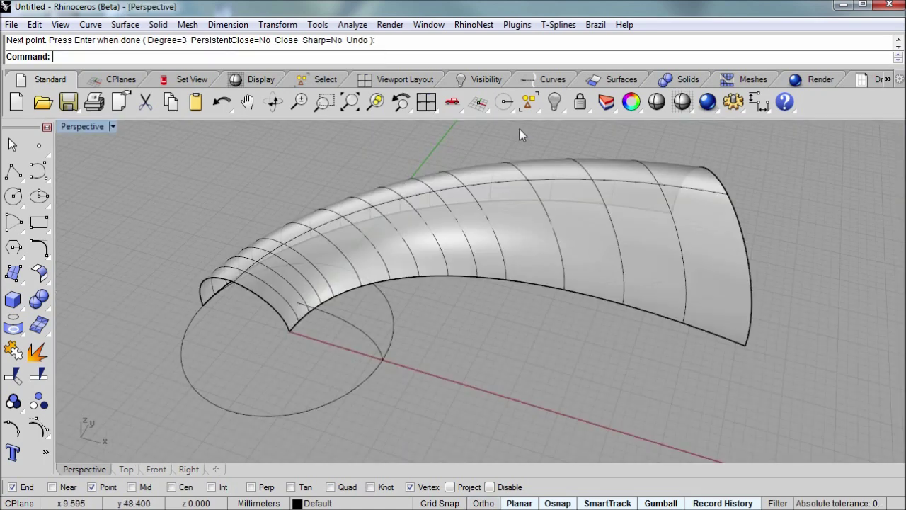
left_click(371, 340)
mouse_move(368, 339)
right_mouse_down()
mouse_move(274, 323)
mouse_move(364, 297)
mouse_move(350, 327)
mouse_move(366, 348)
mouse_move(361, 333)
right_mouse_up()
key("F10")
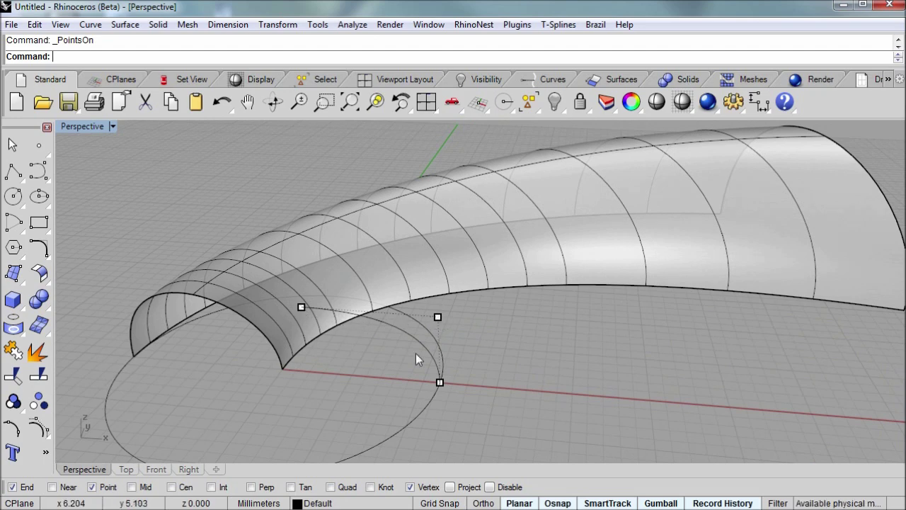
right_click_drag(472, 324, 441, 367)
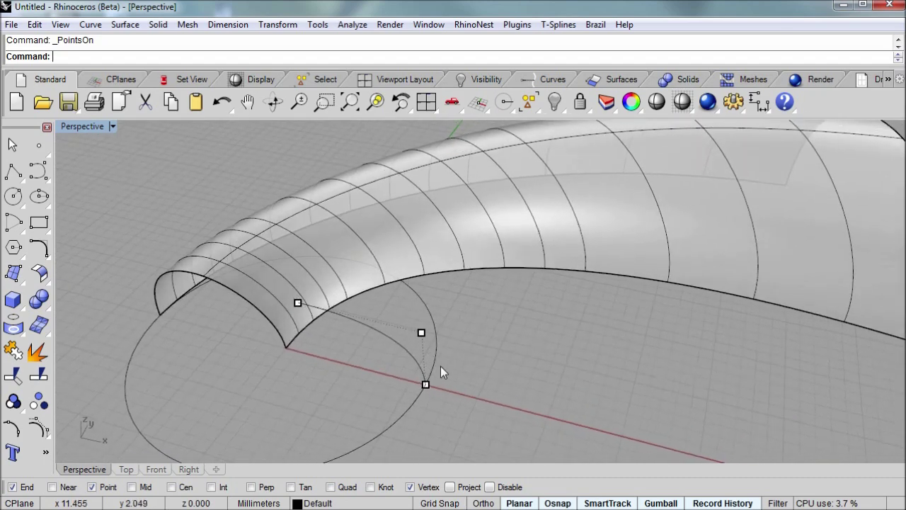
key("F11")
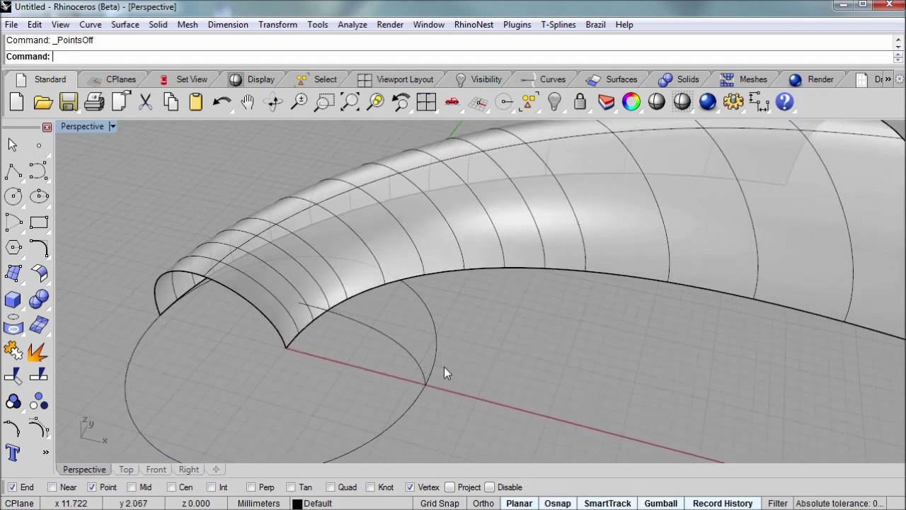
- Set up a Sweep1 surface with the base circle as rail and the existing surface's arch edge and the new profile curve as cross sections
right_click_drag(386, 362, 469, 323, "shift")
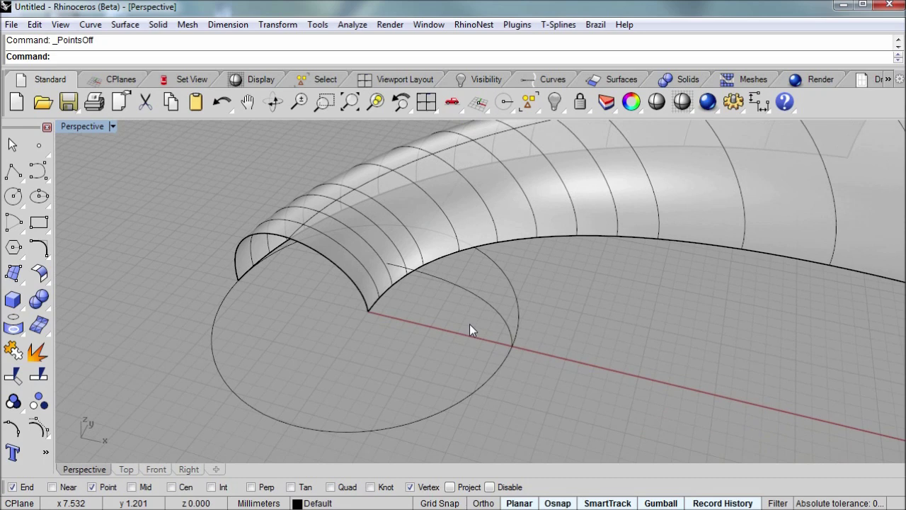
type("we")
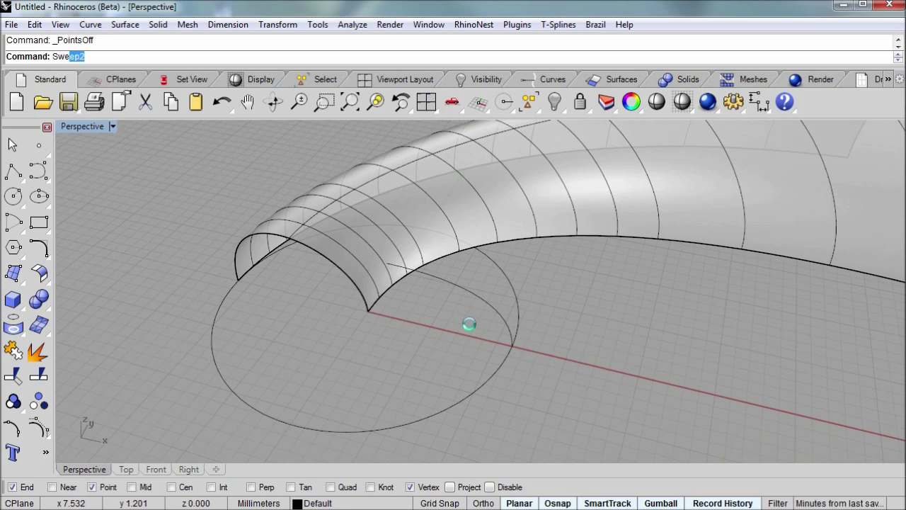
type("ep1")
key("Return")
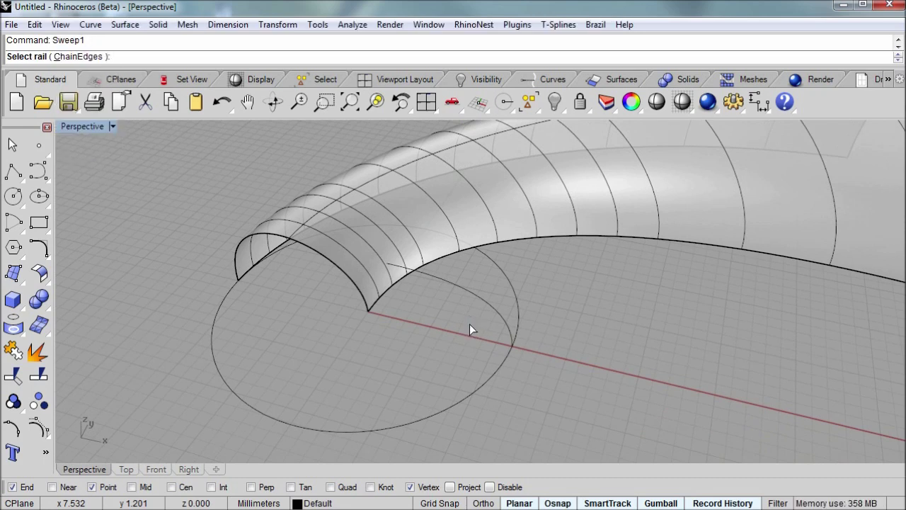
left_click(235, 286)
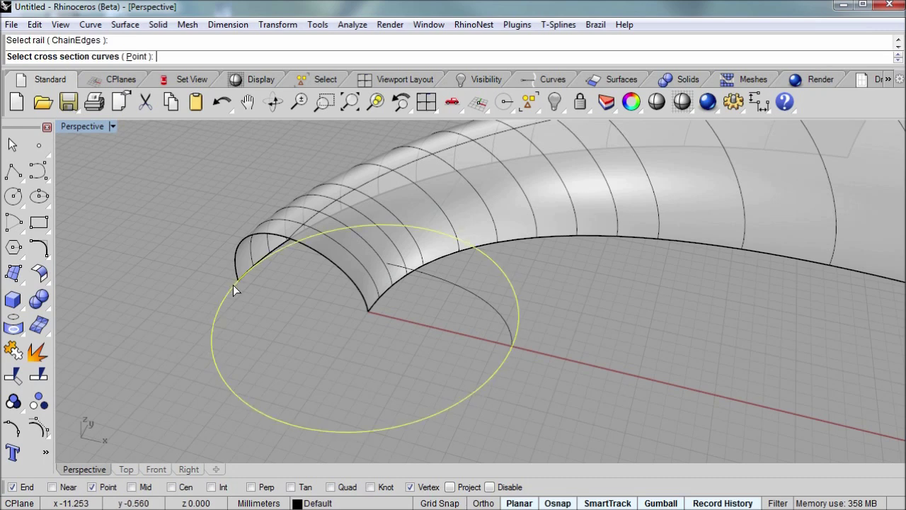
left_click(257, 237)
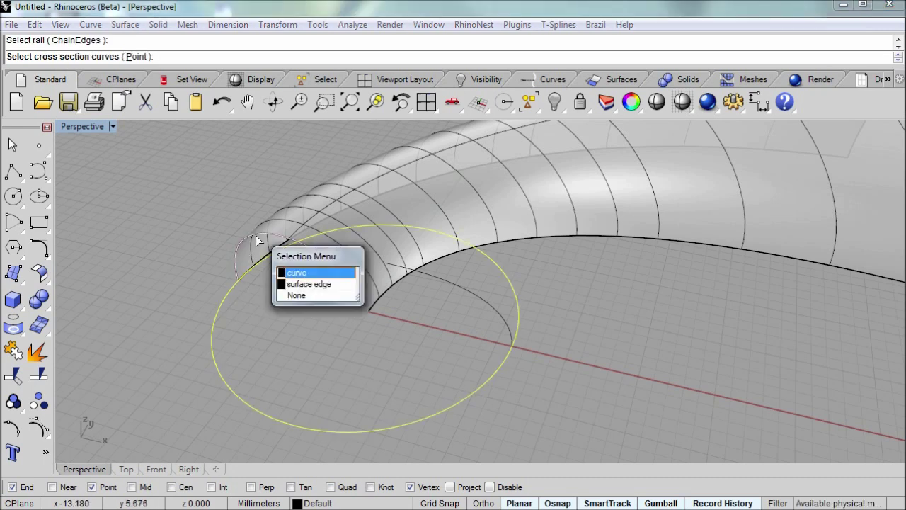
left_click(308, 284)
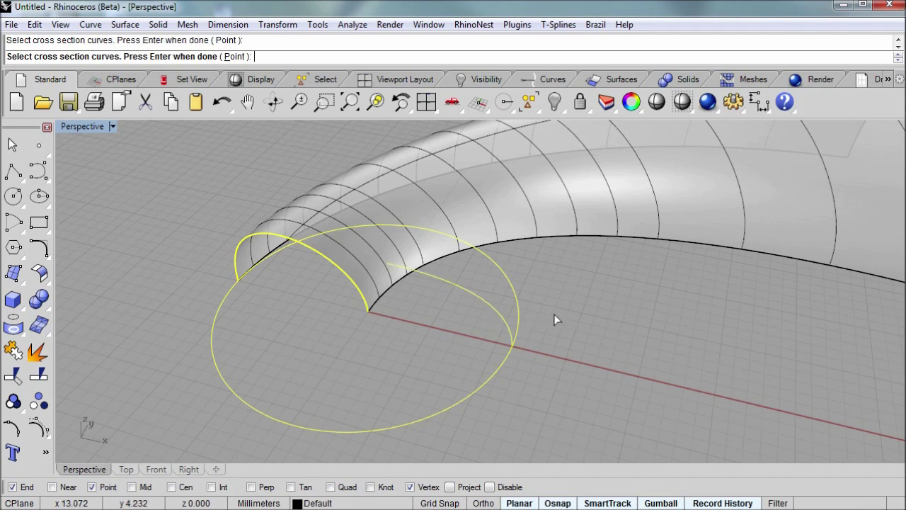
- Create the one-rail sweep with Freeform style and unsimplified cross sections, and inspect its inner edge near the circle's centre
key("Return")
right_click_drag(530, 296, 532, 354)
left_click_drag(870, 229, 724, 213)
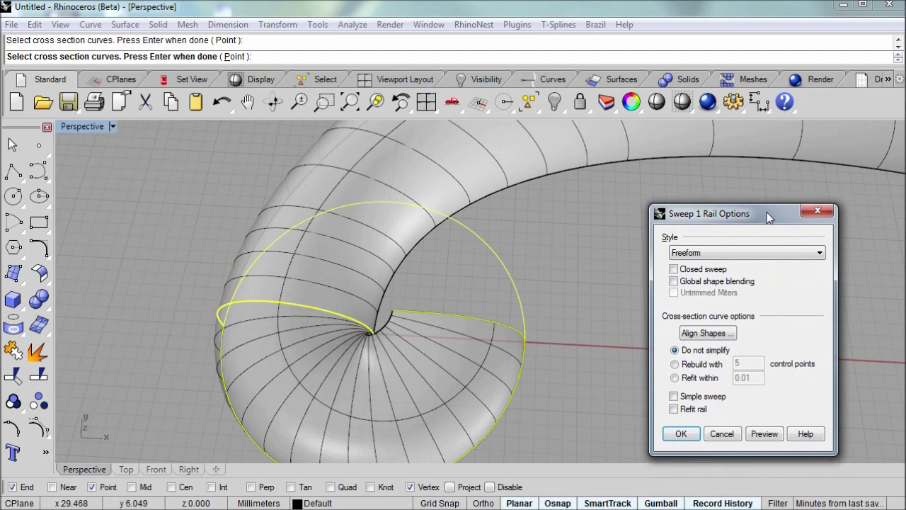
right_click_drag(557, 301, 513, 282)
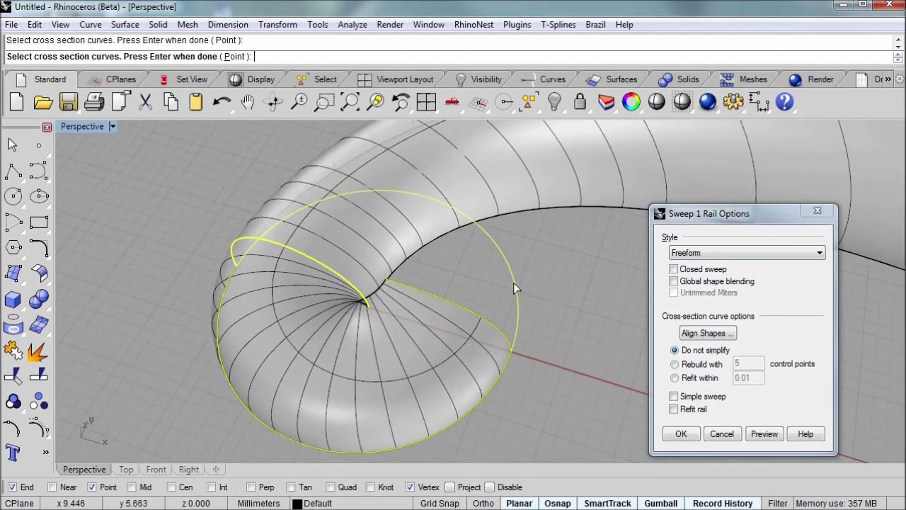
left_click(681, 434)
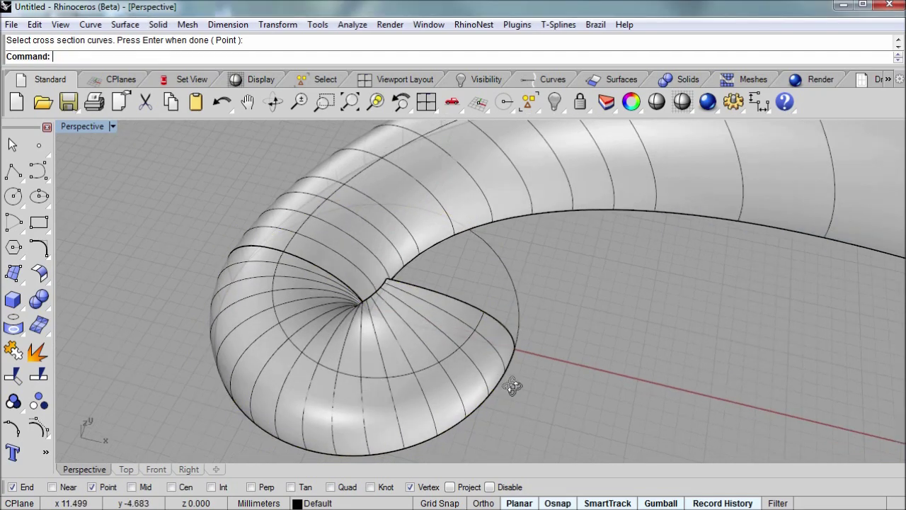
right_click_drag(511, 385, 461, 470)
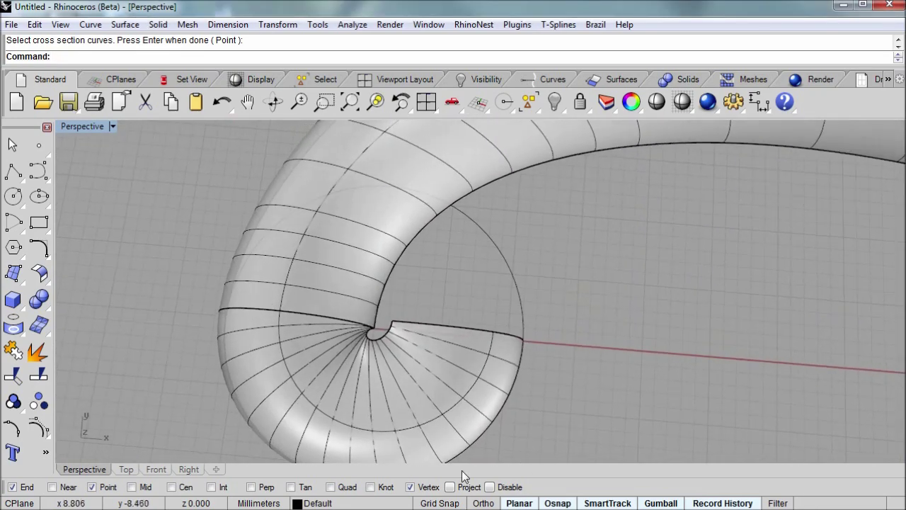
scroll(359, 332, "up", 3)
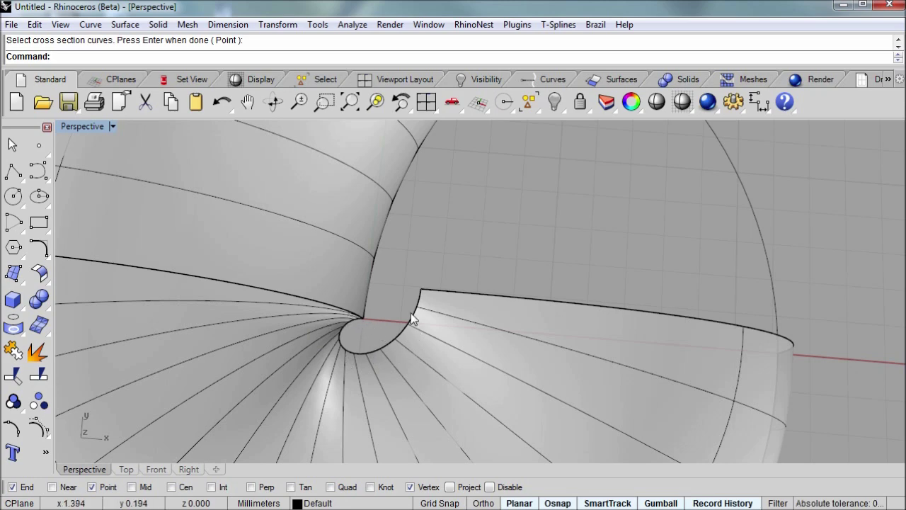
scroll(357, 353, "down", 4)
right_click_drag(355, 378, 404, 279)
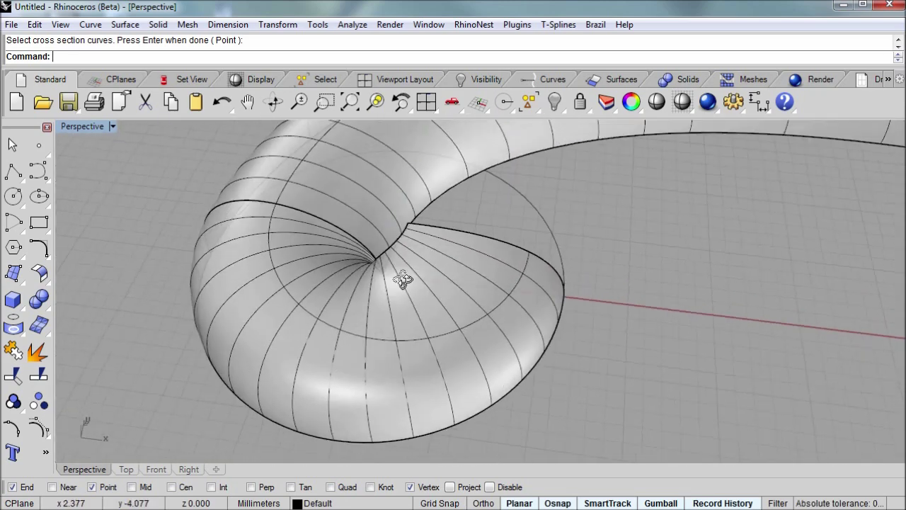
- Revolve the short profile curve a full circle about a vertical axis through its upper end point
scroll(443, 261, "up", 2)
left_click(456, 263)
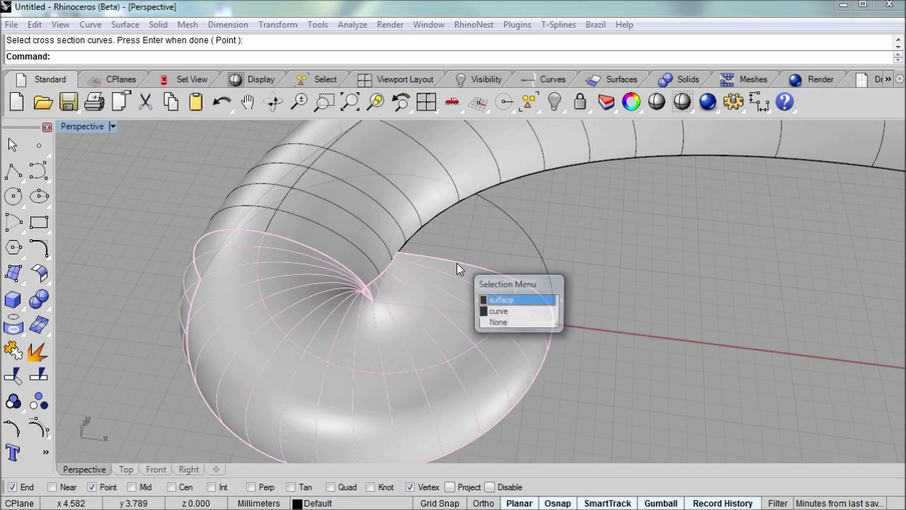
left_click(496, 311)
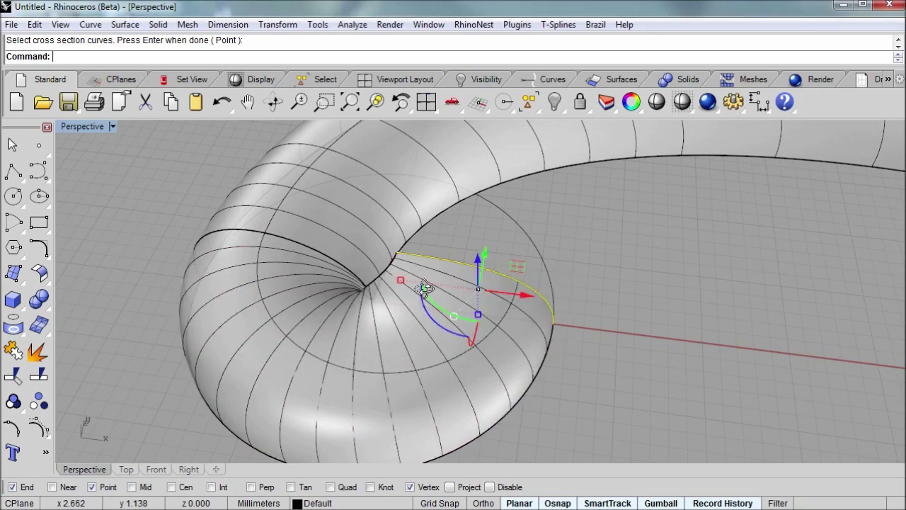
right_click_drag(482, 311, 447, 293)
type("Re")
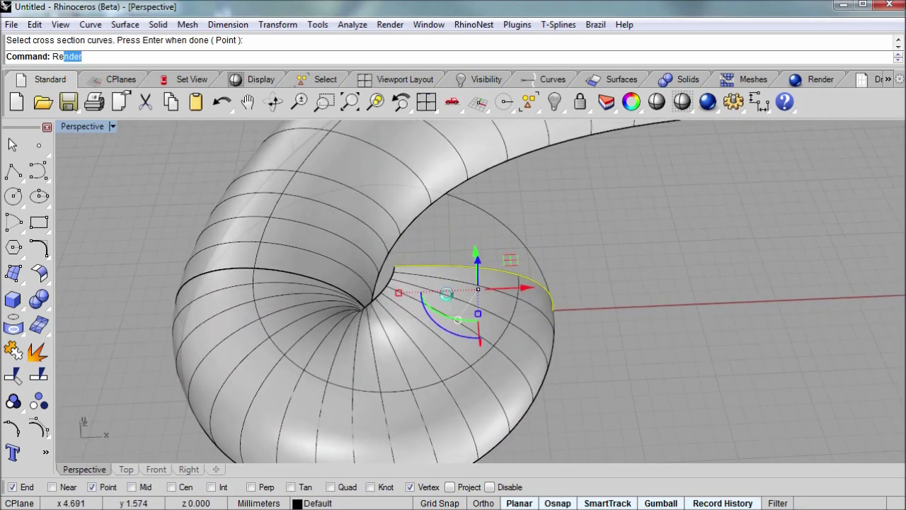
type("volve")
key("Return")
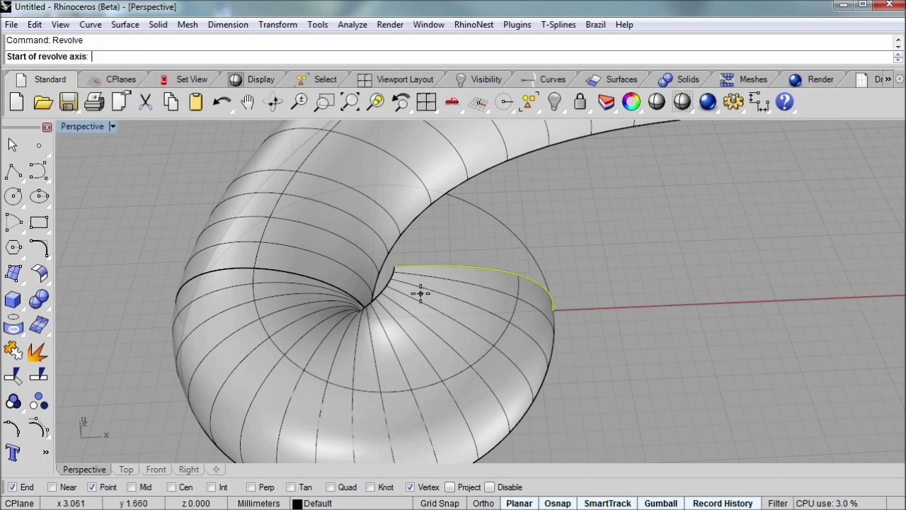
right_click_drag(417, 314, 442, 296)
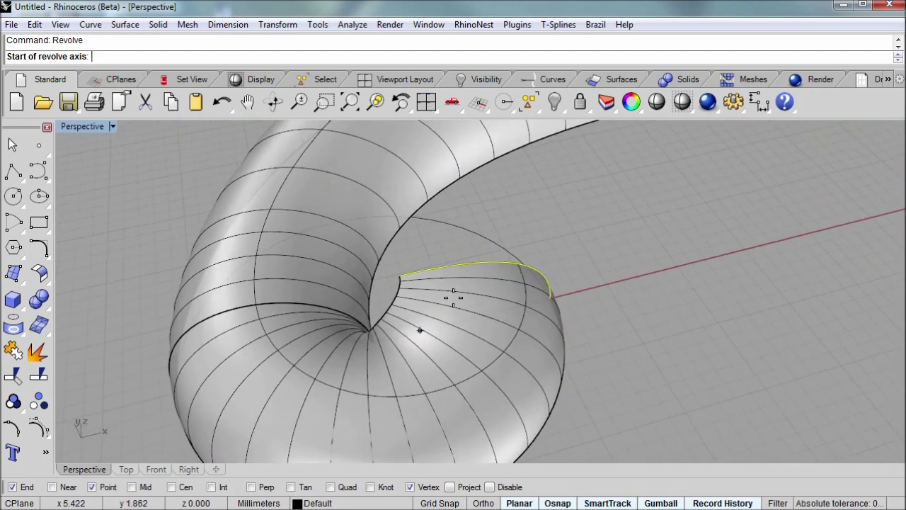
left_click(401, 276)
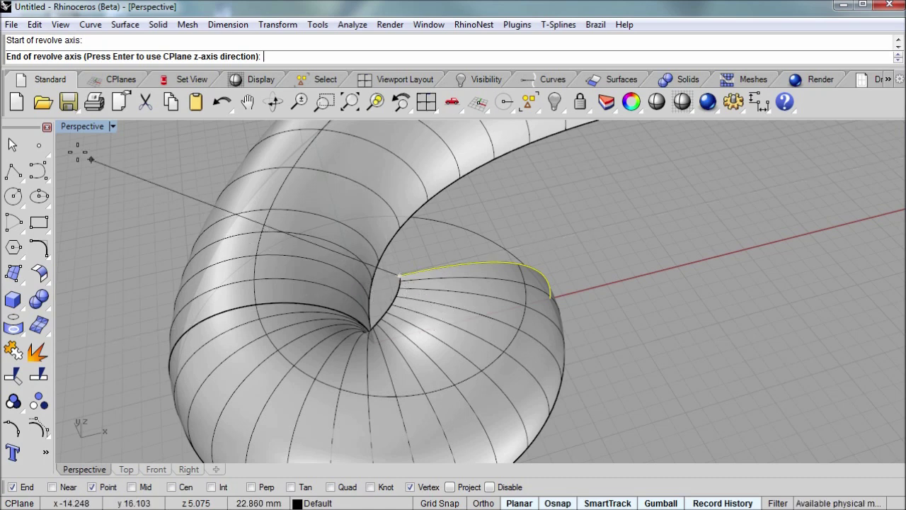
double_click(100, 126)
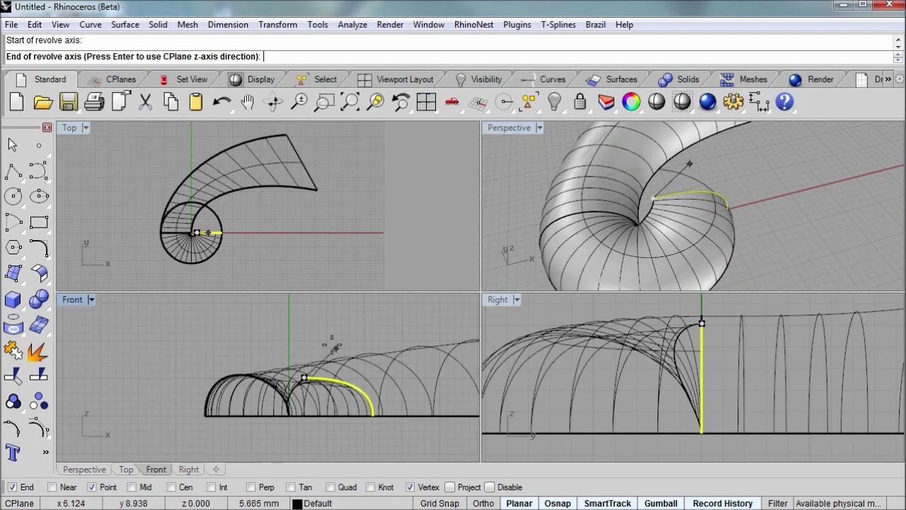
left_click(304, 322)
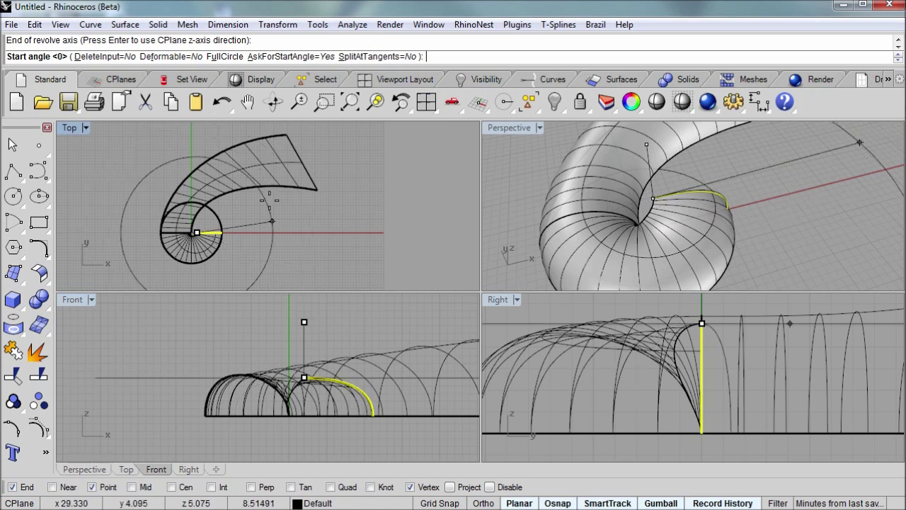
left_click(225, 57)
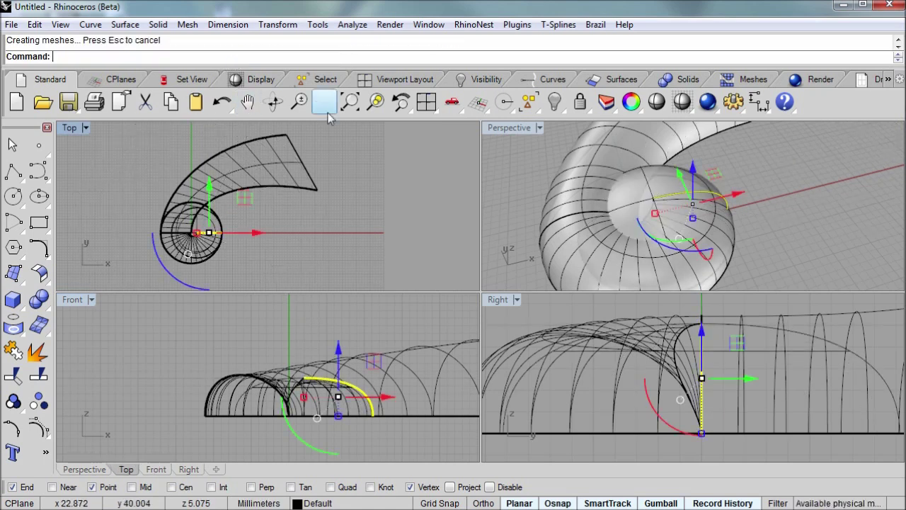
- Maximize the Perspective view, deselect the profile curve, and examine how the revolved dome meets the swept surfaces
double_click(516, 127)
scroll(581, 282, "down", 3)
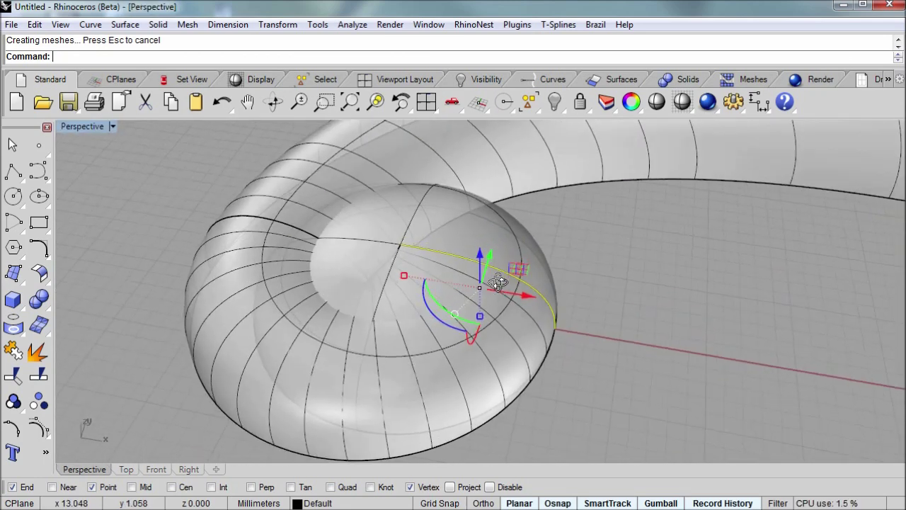
left_click(651, 303)
right_click_drag(588, 287, 583, 256)
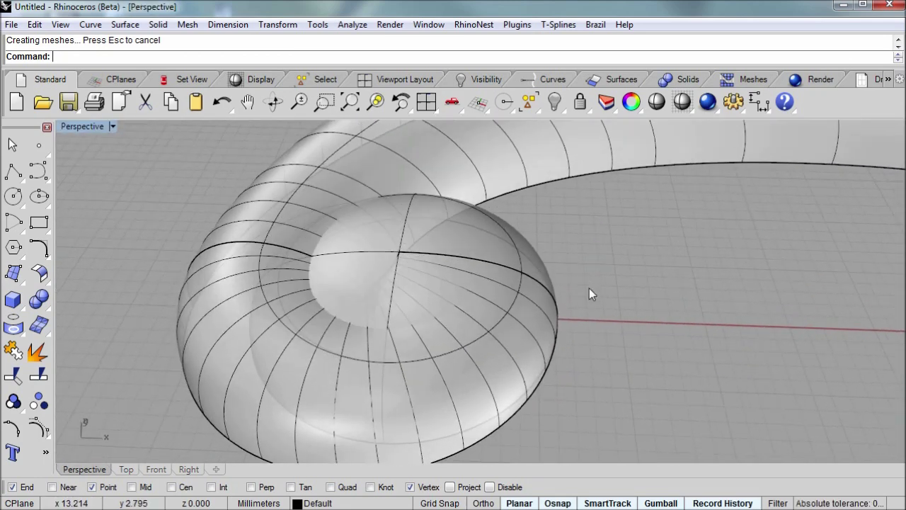
right_click_drag(589, 288, 418, 314)
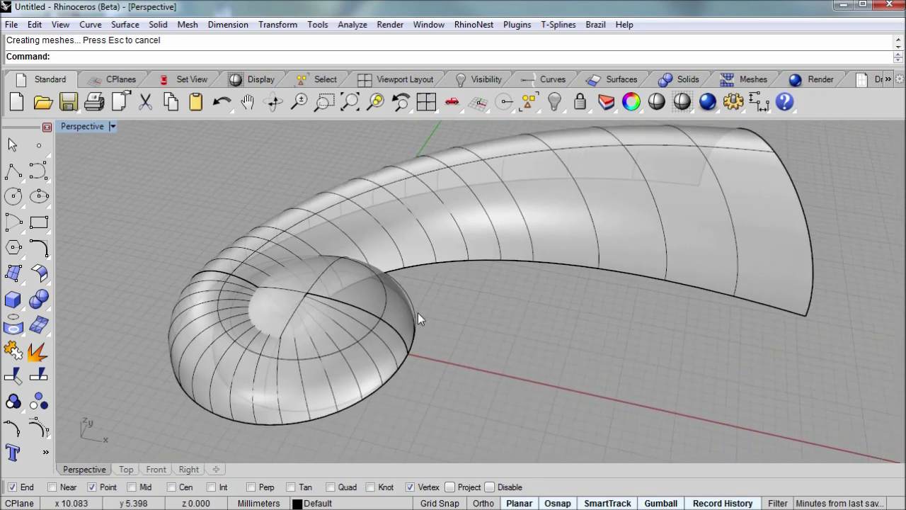
- Select all the construction curves and hide them so only the surfaces remain
type("SelCrv")
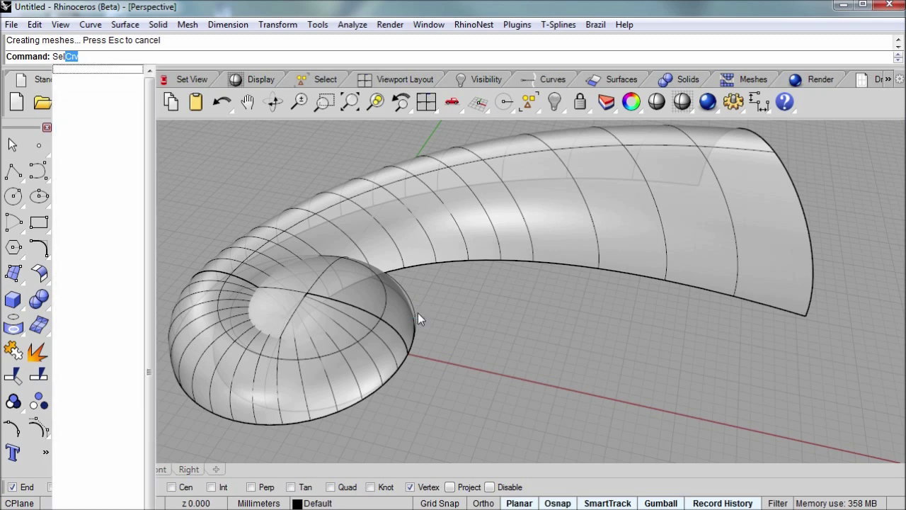
key("Return")
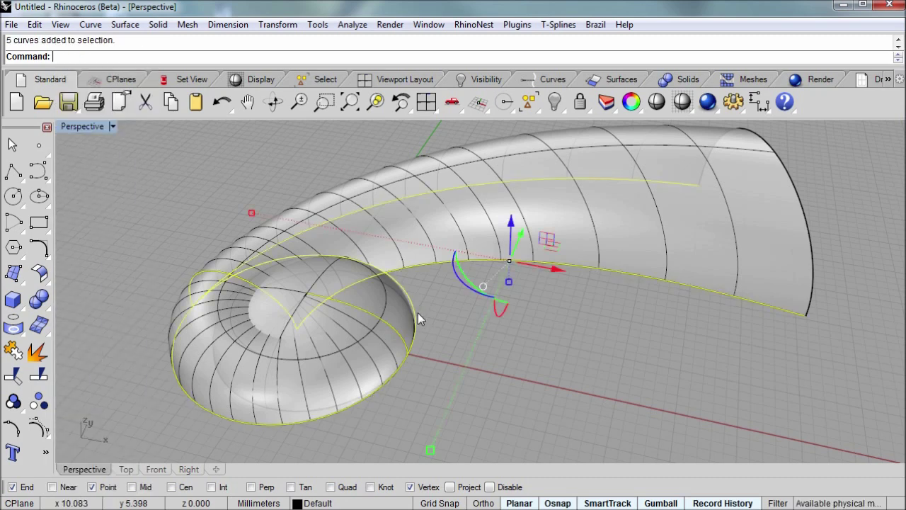
type("Hide")
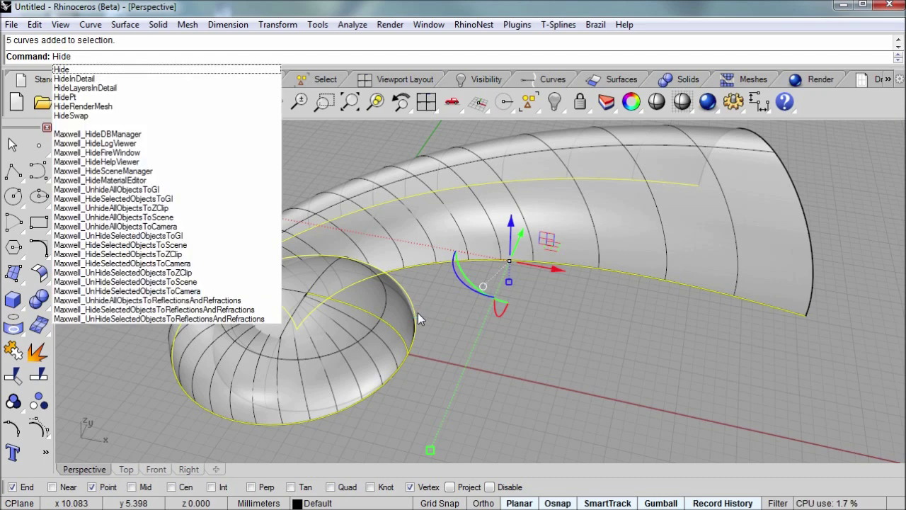
key("Return")
- Join the one-rail sweep at the spiral's centre with the long two-rail horn surface, and deselect the result
right_click_drag(433, 305, 390, 301)
left_click(219, 267)
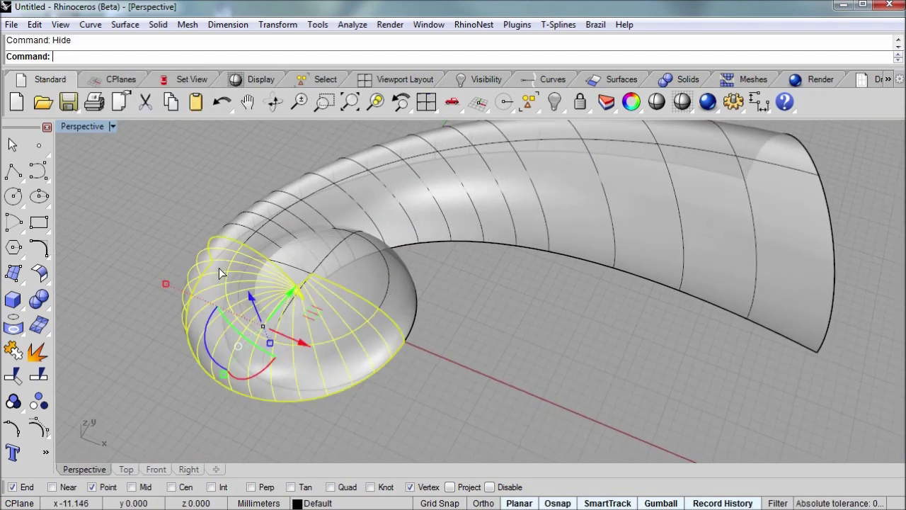
left_click(264, 220, "shift")
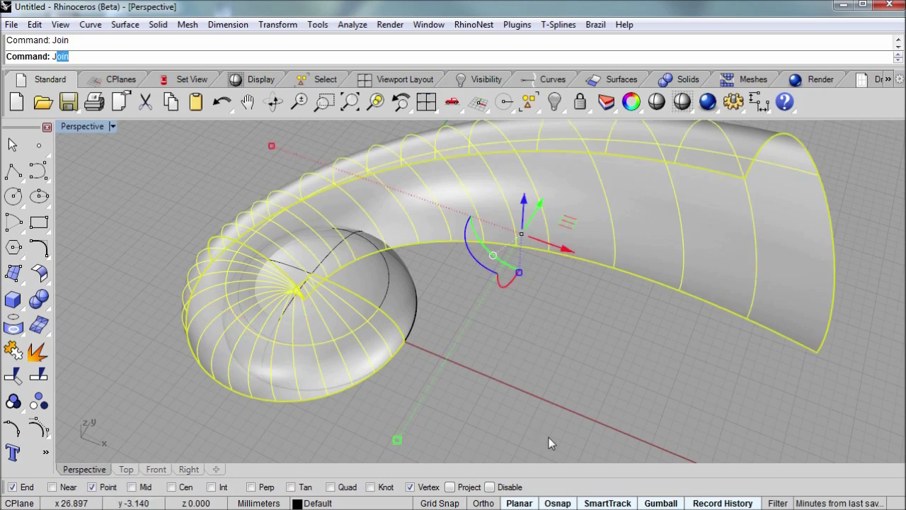
key("Return")
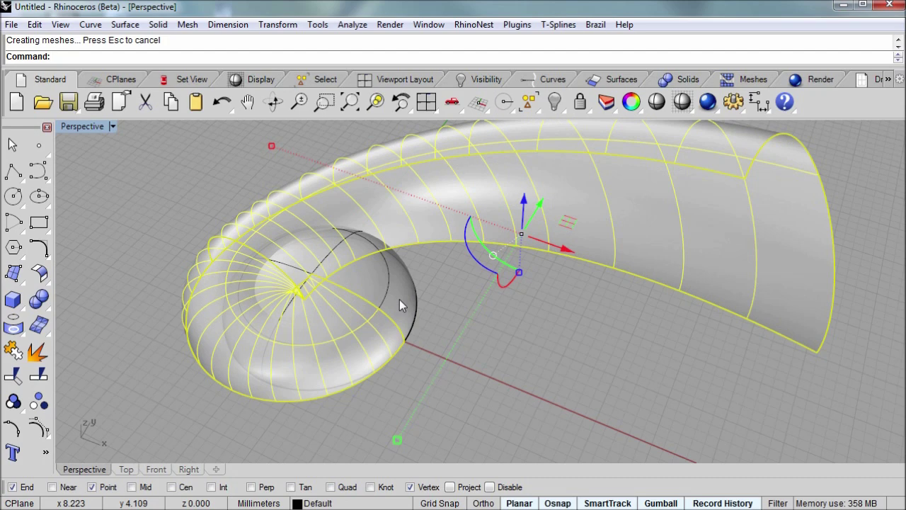
mouse_move(401, 301)
right_mouse_down()
mouse_move(465, 312)
mouse_move(398, 316)
right_mouse_up()
left_click(475, 315)
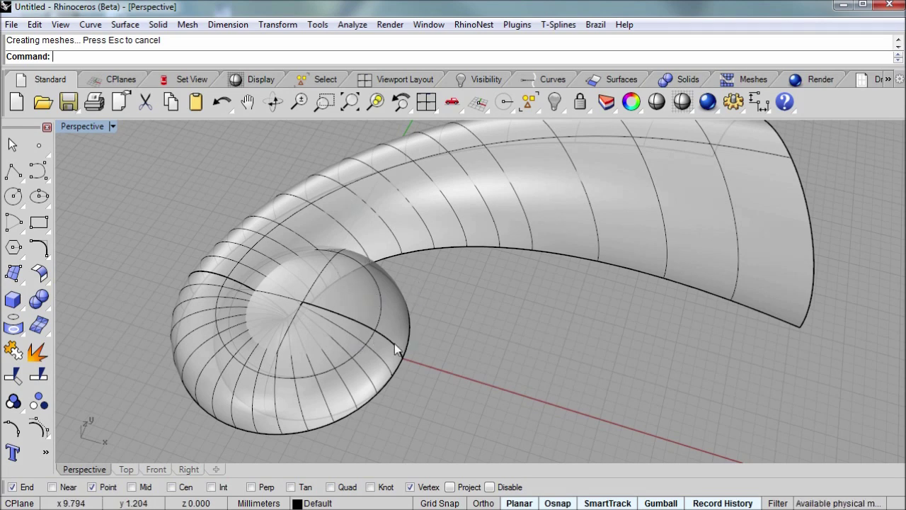
- Try to trim away the dome's outer portion from below, using the dome and the joined swept surfaces as cutting objects
right_click_drag(395, 344, 348, 294)
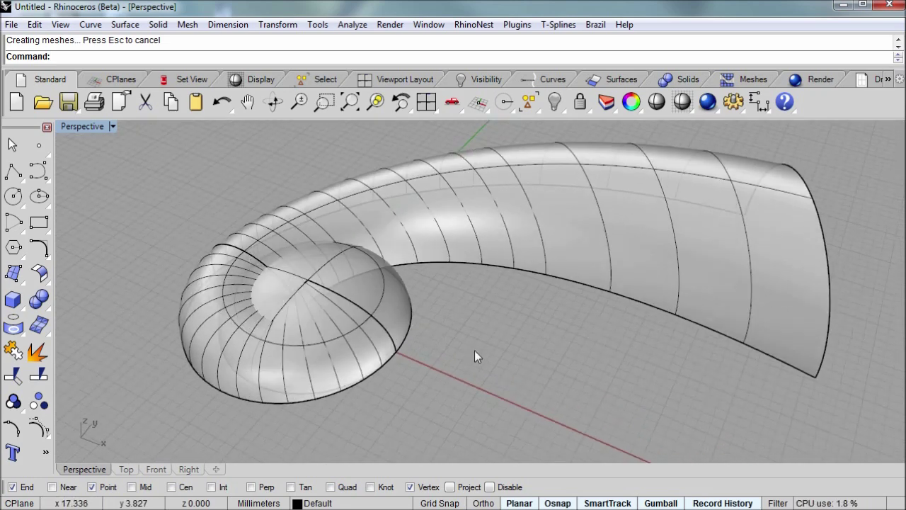
left_click_drag(244, 221, 233, 208)
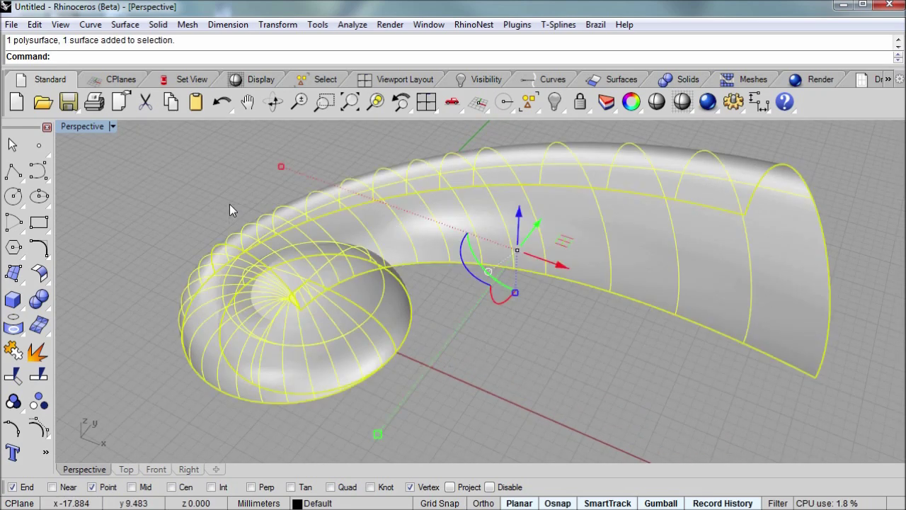
left_click(16, 377)
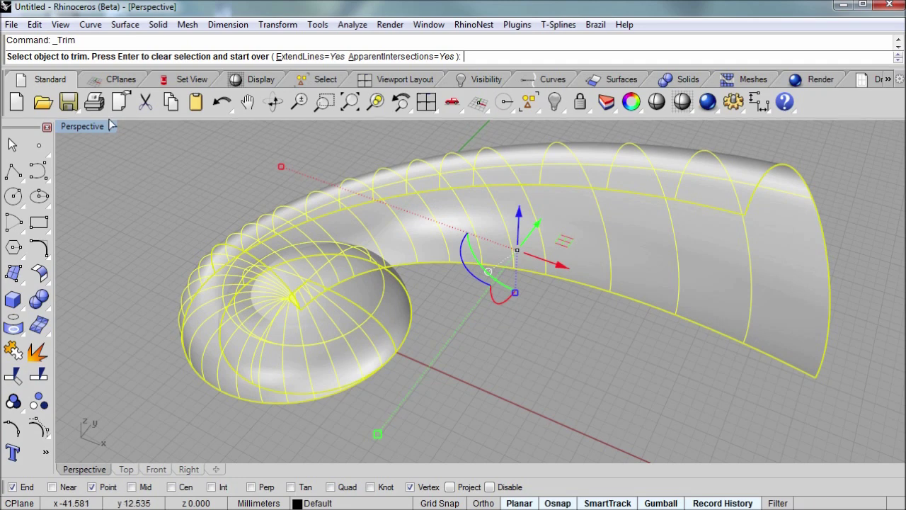
double_click(104, 126)
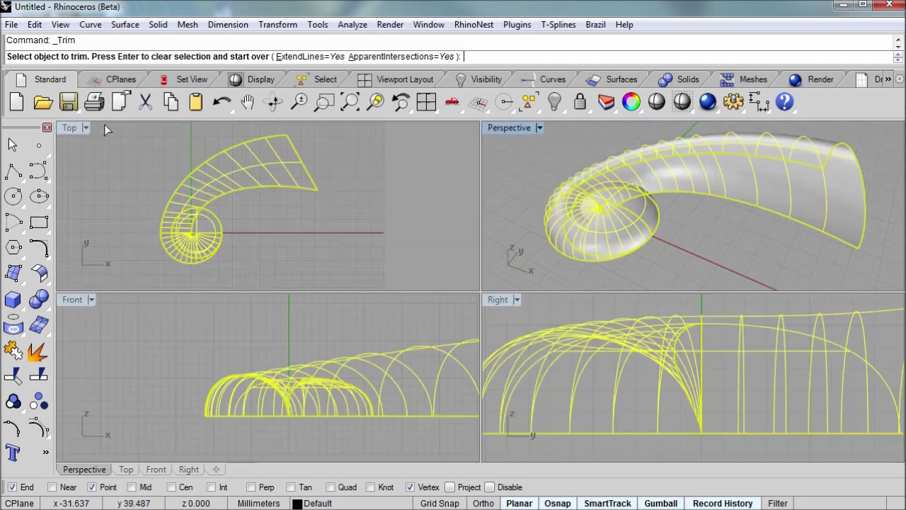
right_click_drag(617, 188, 604, 140)
double_click(509, 128)
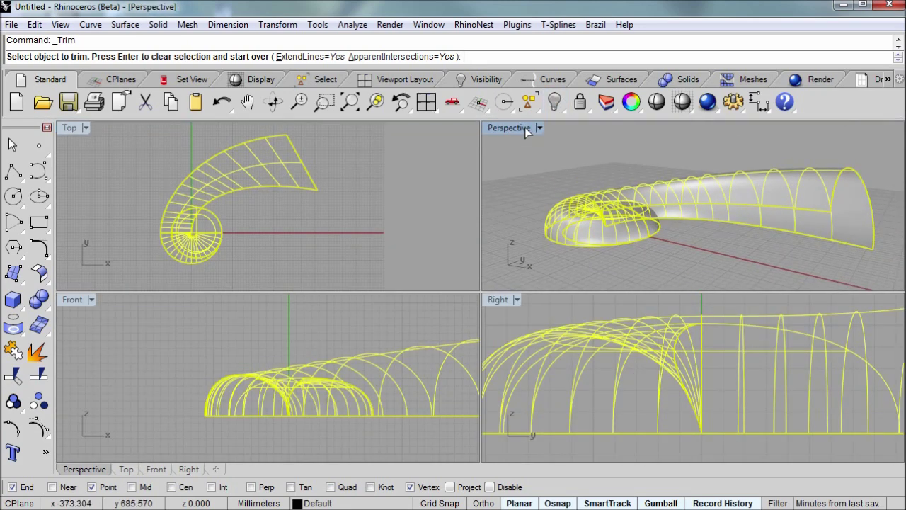
right_click_drag(468, 326, 486, 244)
scroll(310, 329, "up", 5)
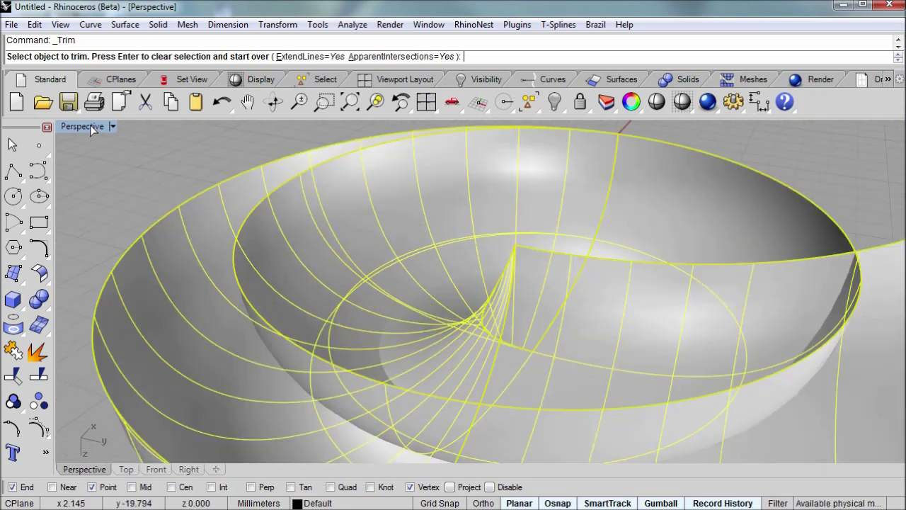
left_click(90, 126)
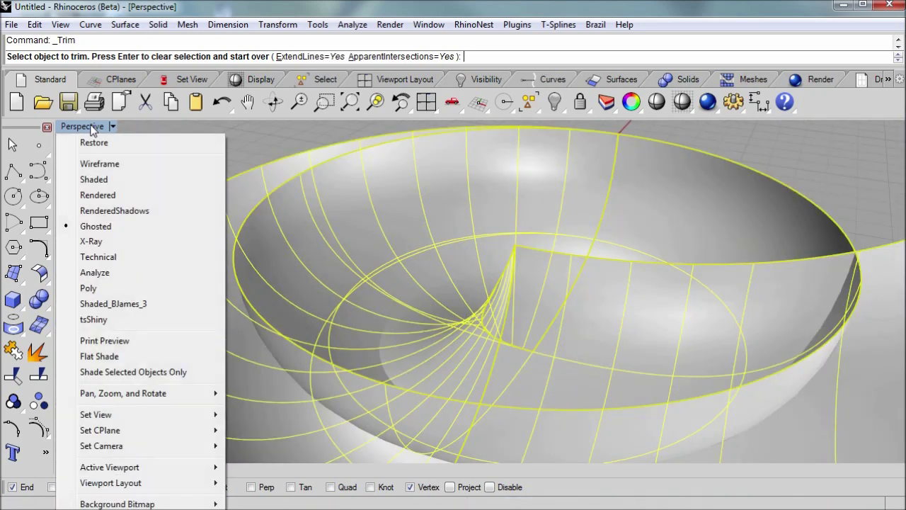
left_click(97, 231)
scroll(332, 270, "down", 5)
right_click_drag(429, 269, 241, 223, "shift")
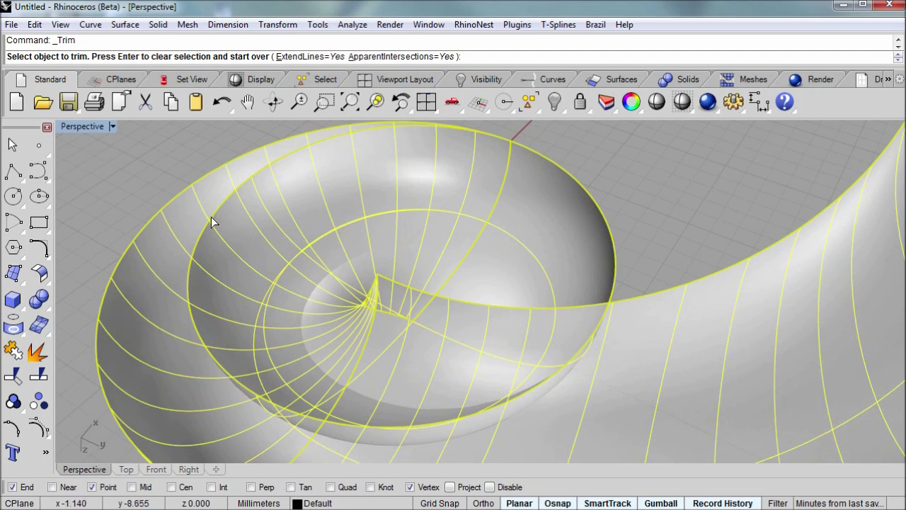
left_click(188, 275)
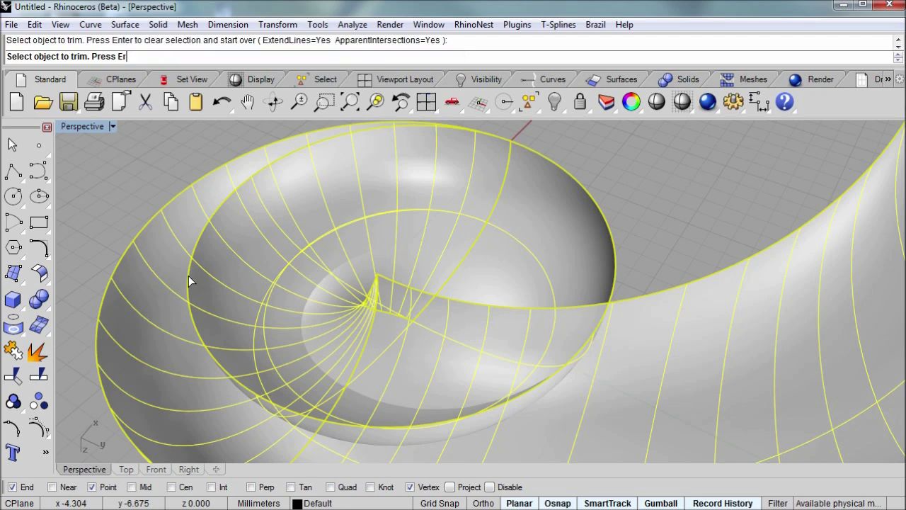
- Examine the overlap between the dome and the joined swept surfaces from below and above, and end the trim with everything deselected
right_click_drag(188, 277, 585, 189)
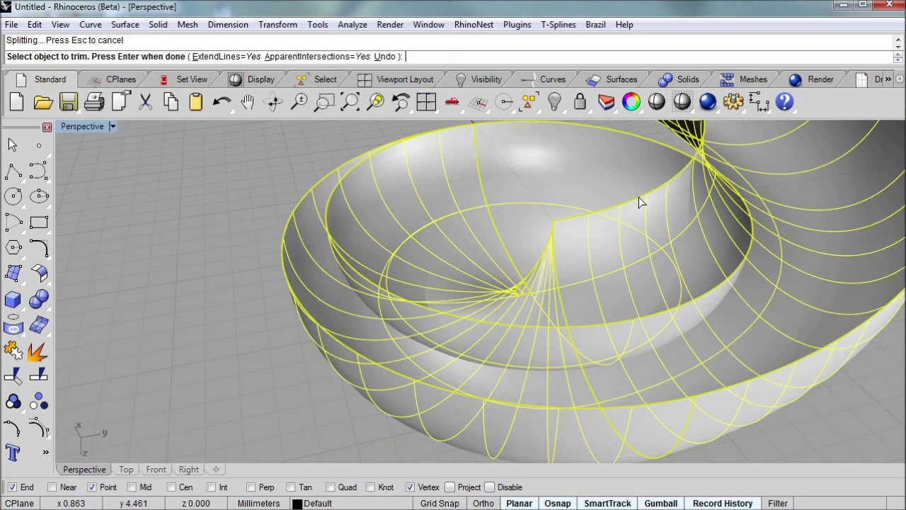
right_click_drag(602, 198, 541, 318)
scroll(540, 318, "up", 4)
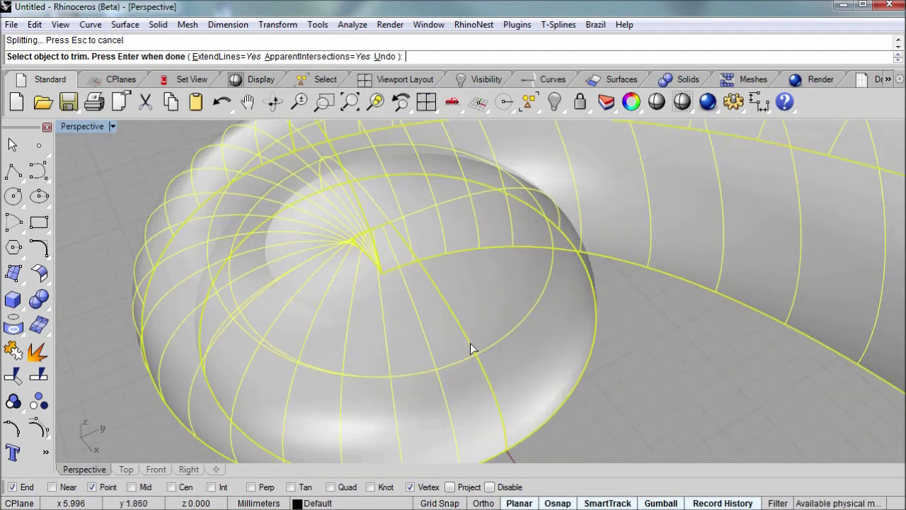
right_click_drag(465, 264, 457, 228)
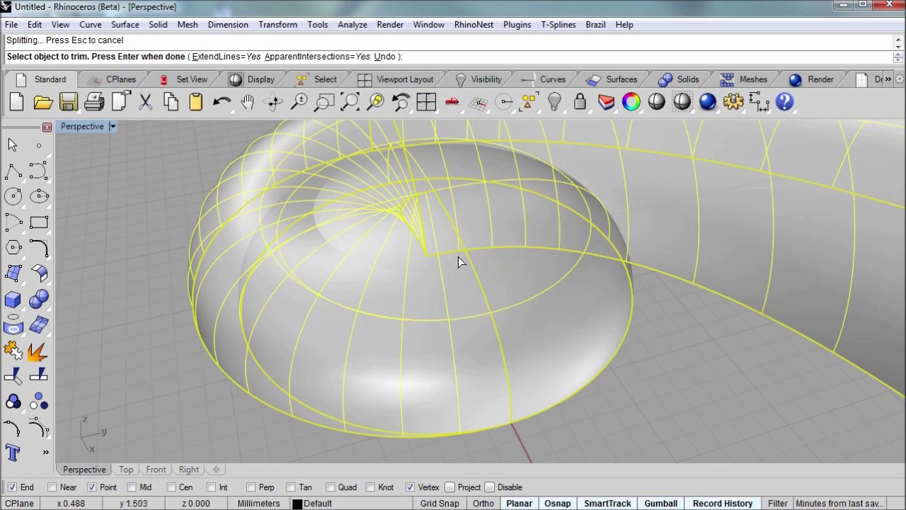
right_click_drag(458, 256, 533, 307)
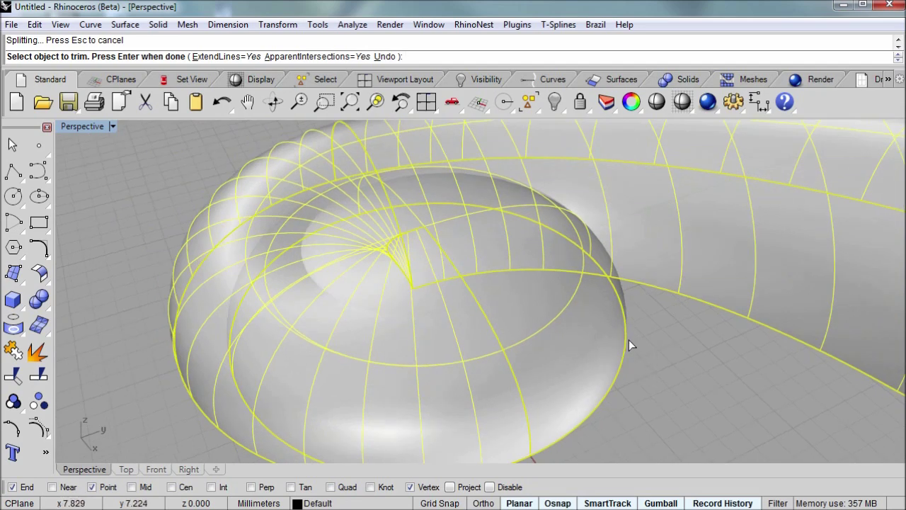
key("Return")
right_click_drag(553, 340, 675, 366)
left_click(676, 366)
right_click_drag(625, 318, 426, 291)
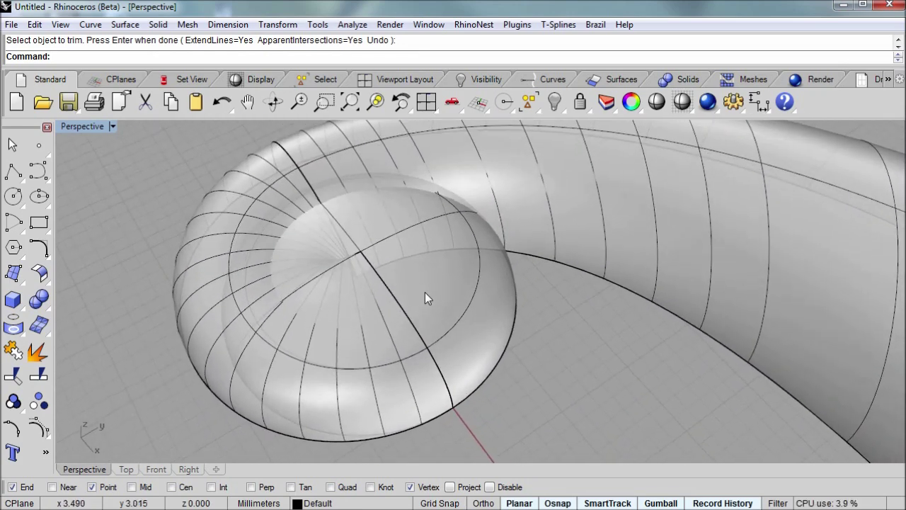
- Create the intersection curves between the dome and the joined swept surfaces, and inspect the spiral curve's open end near the seam
left_click(428, 291)
left_click(231, 194, "shift")
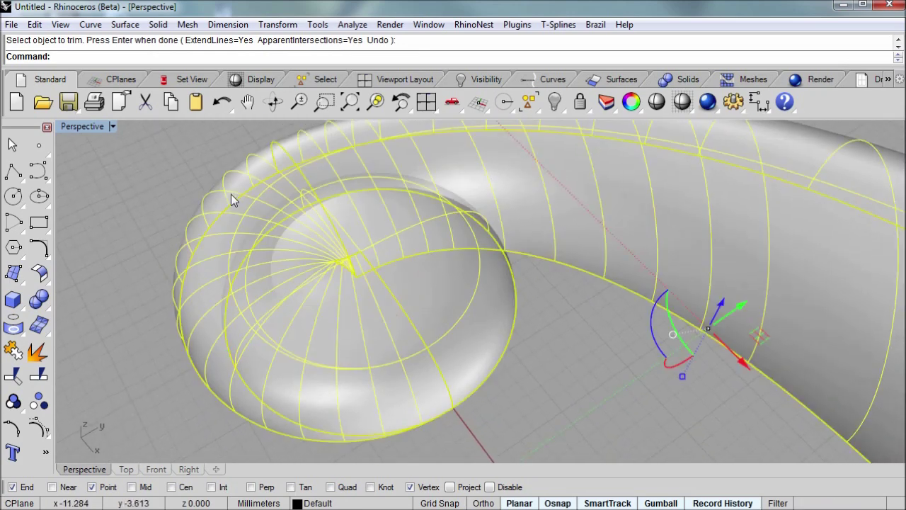
type("Inters")
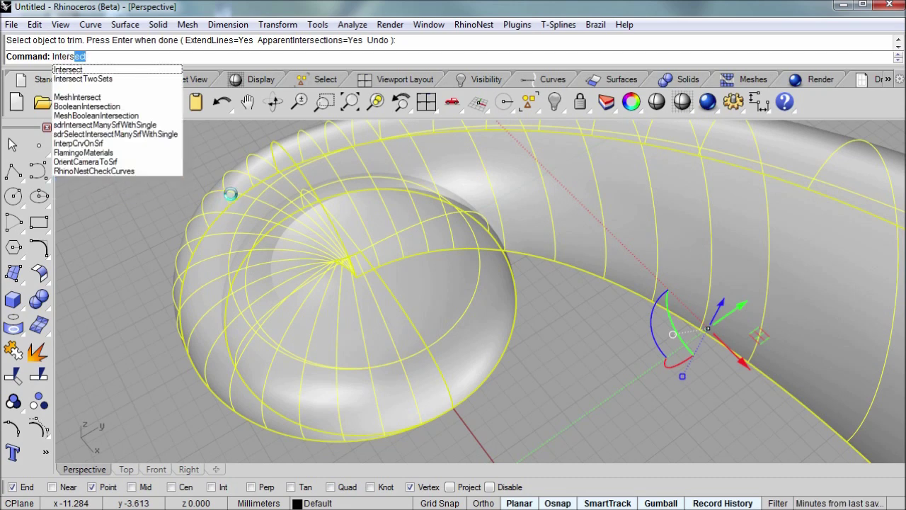
key("Return")
scroll(364, 310, "up", 6)
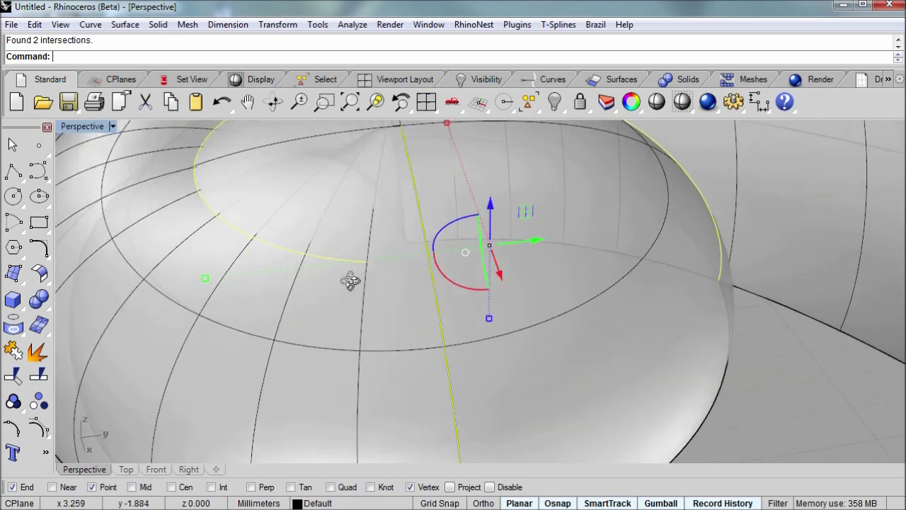
right_click_drag(349, 281, 344, 297)
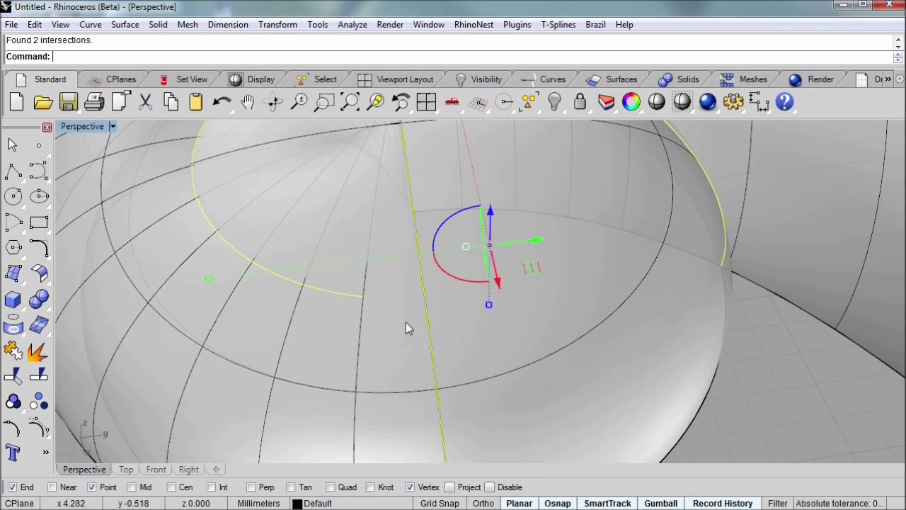
right_click_drag(392, 335, 372, 300)
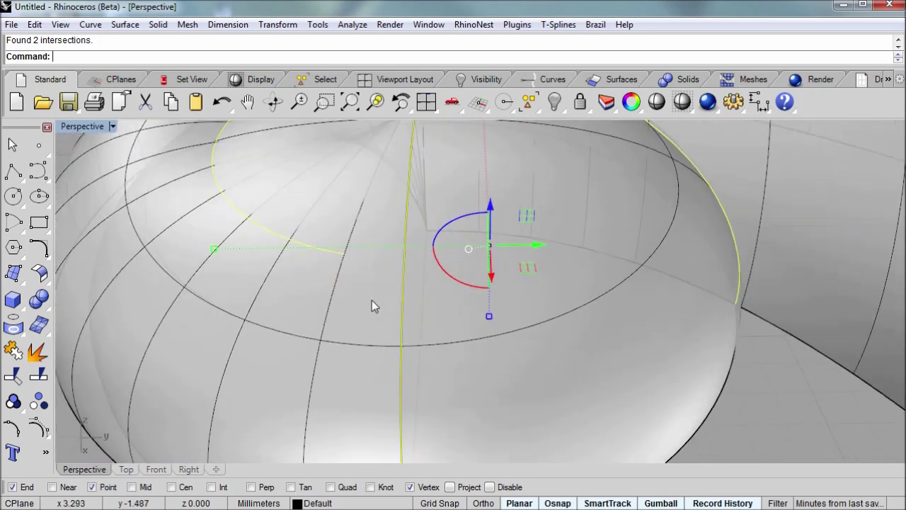
- Extend the open end of the spiral intersection curve along the swept surface up to the seam edge with ExtendCrvOnSrf
left_click(332, 254)
right_click_drag(331, 255, 299, 300)
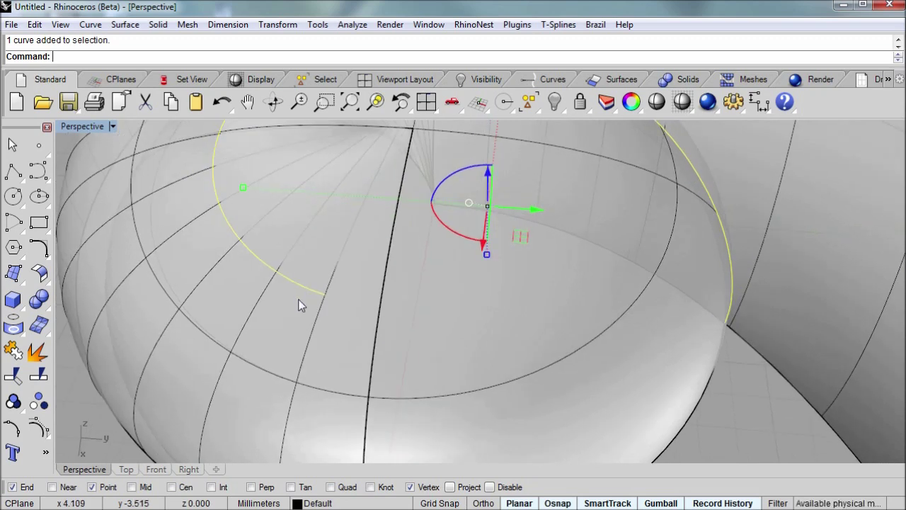
type("ExtendCrvOnSrf")
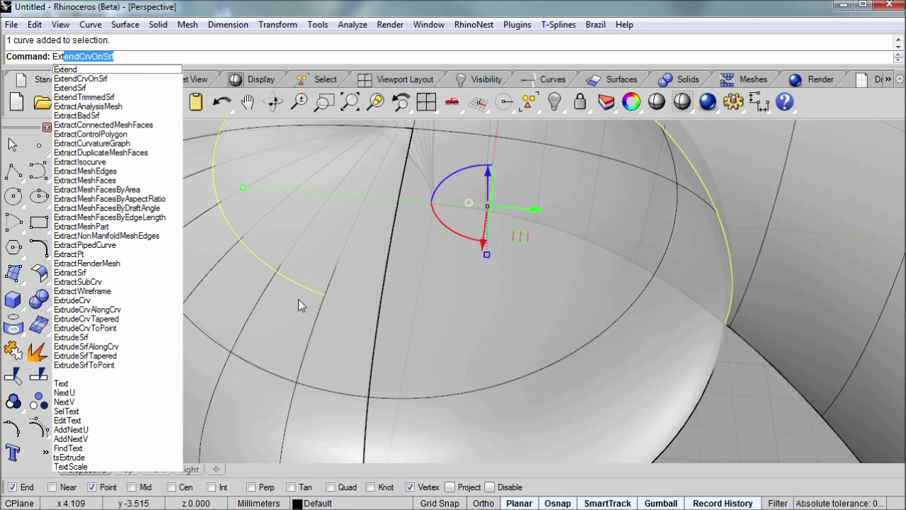
key("Return")
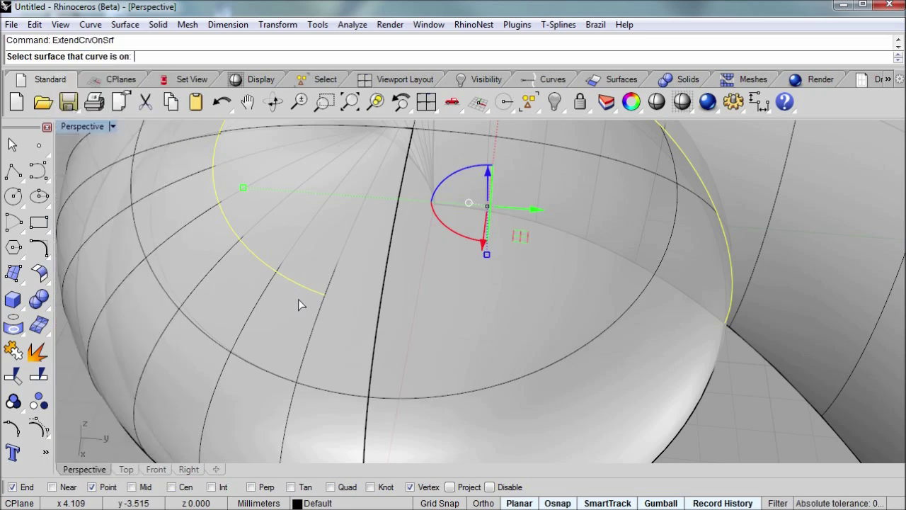
left_click(217, 263)
right_click_drag(317, 332, 337, 332)
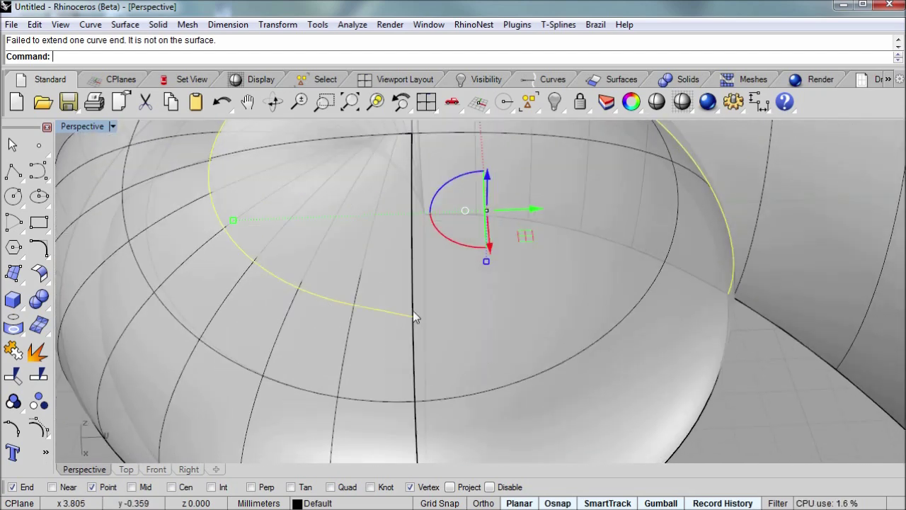
scroll(381, 361, "down", 3)
right_click_drag(378, 361, 378, 311)
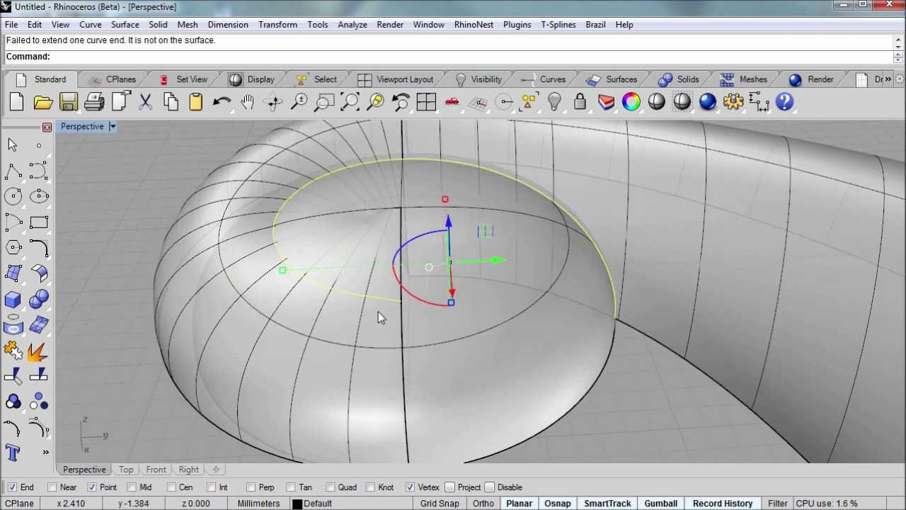
- Trim the dome's outer part and the swept surface's inner part, using the extended spiral curve as the cutting object
left_click(16, 377)
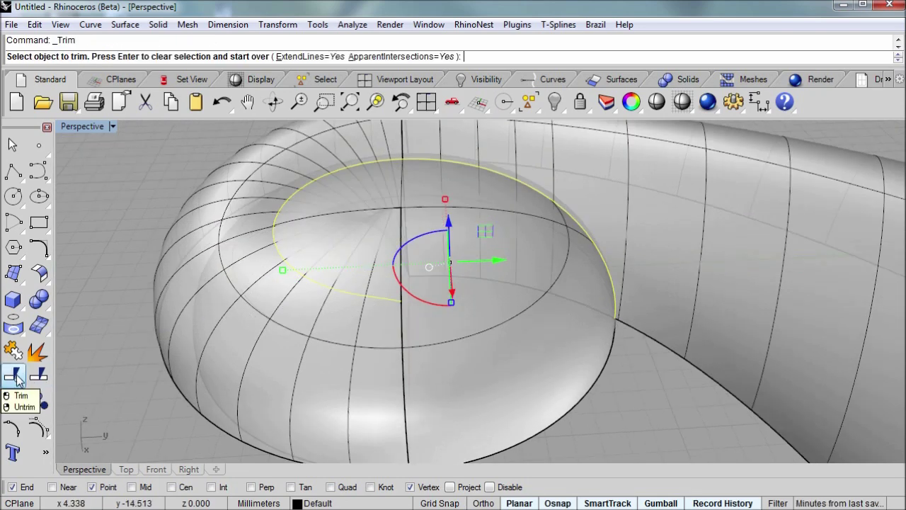
right_click_drag(433, 347, 474, 270)
scroll(444, 314, "down", 3)
scroll(474, 270, "up", 3)
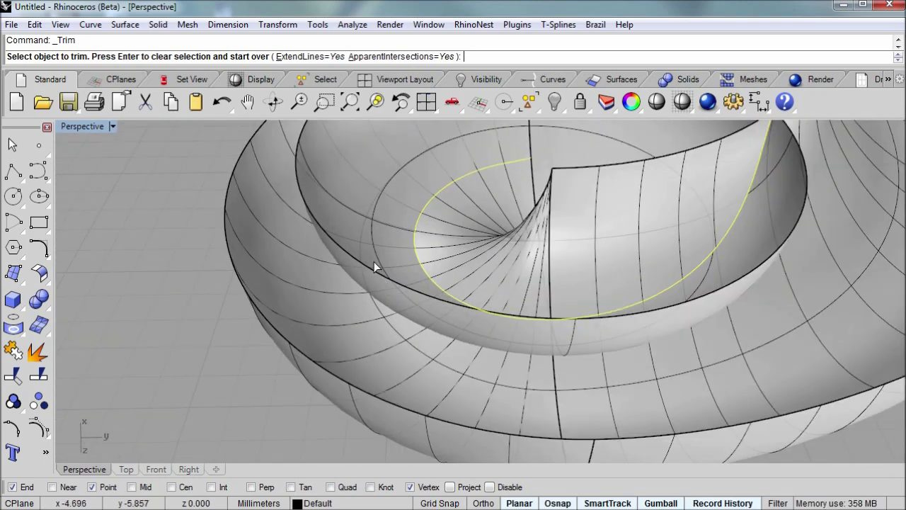
left_click(366, 265)
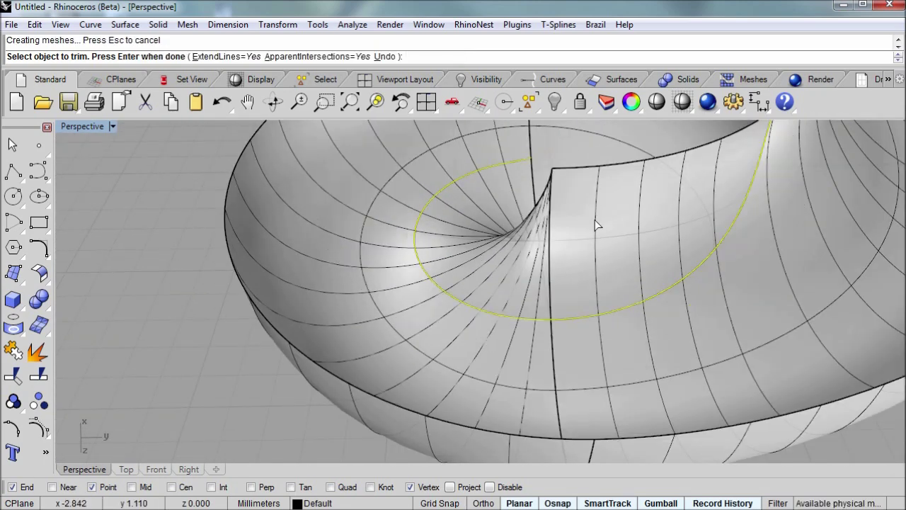
left_click(599, 190)
scroll(585, 206, "up", 3)
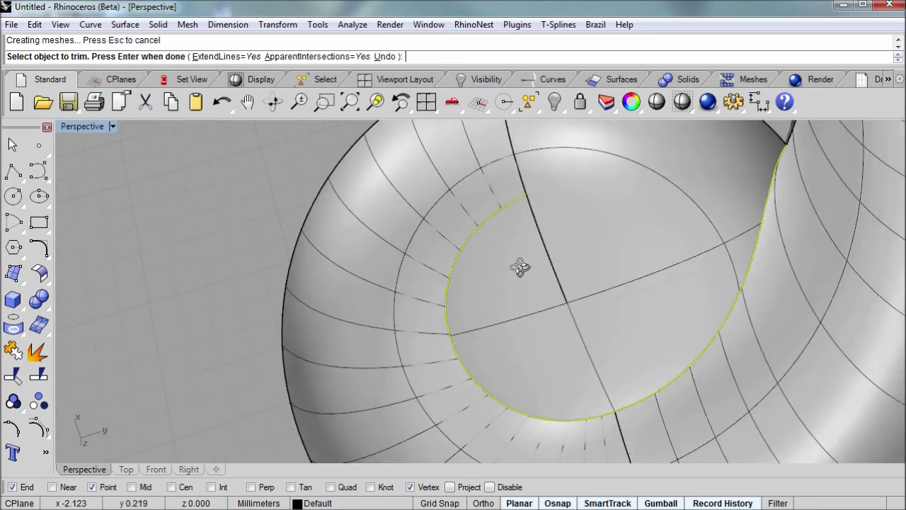
- Finish the trim and delete the spiral cutting curve along the dome's edge
right_click_drag(522, 263, 462, 245)
key("Return")
key("Delete")
- Join the trimmed dome to the trimmed swept surface and leave everything deselected
left_click(462, 245)
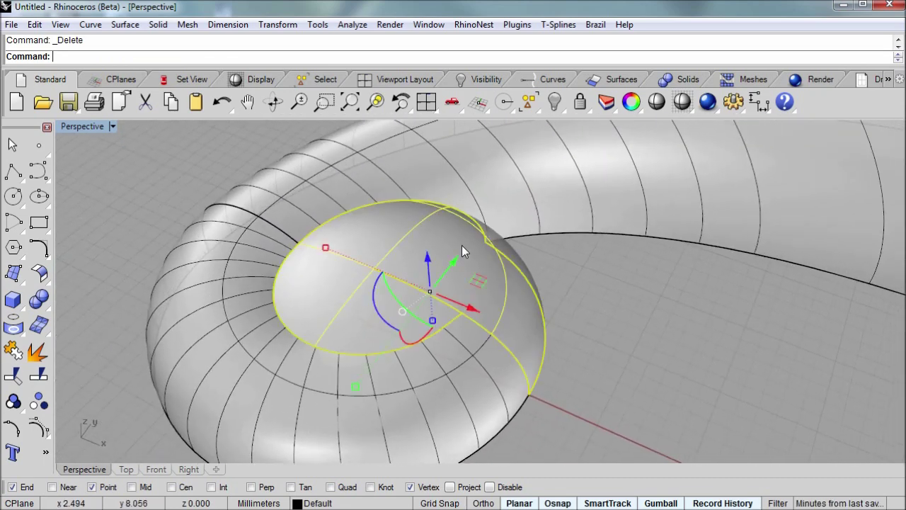
left_click(421, 161)
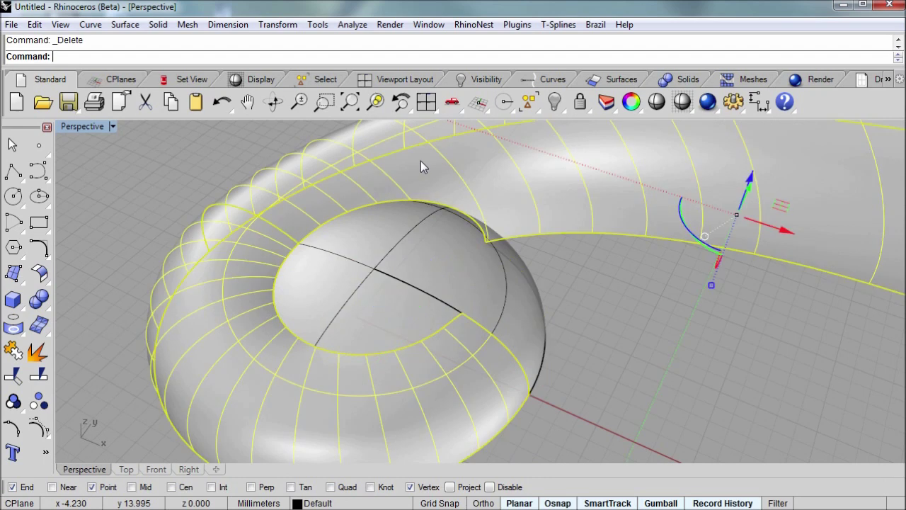
left_click(417, 250, "shift")
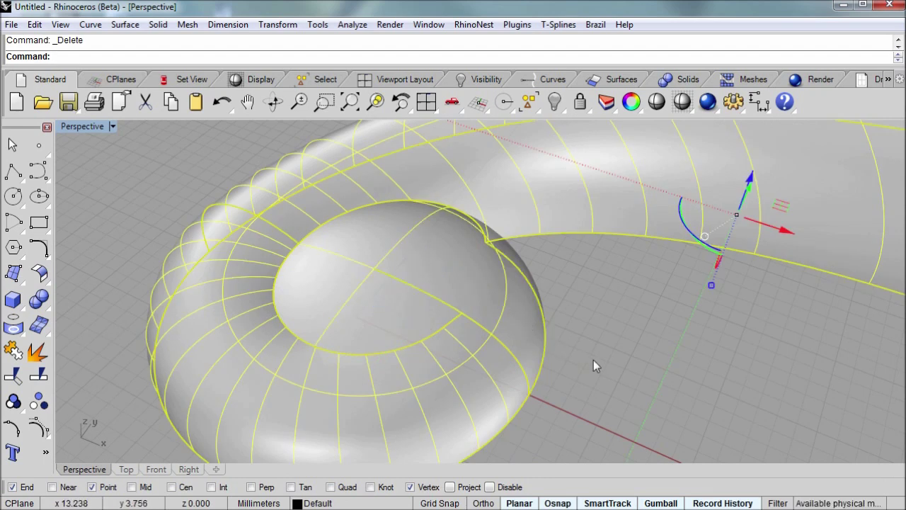
type("J")
key("Return")
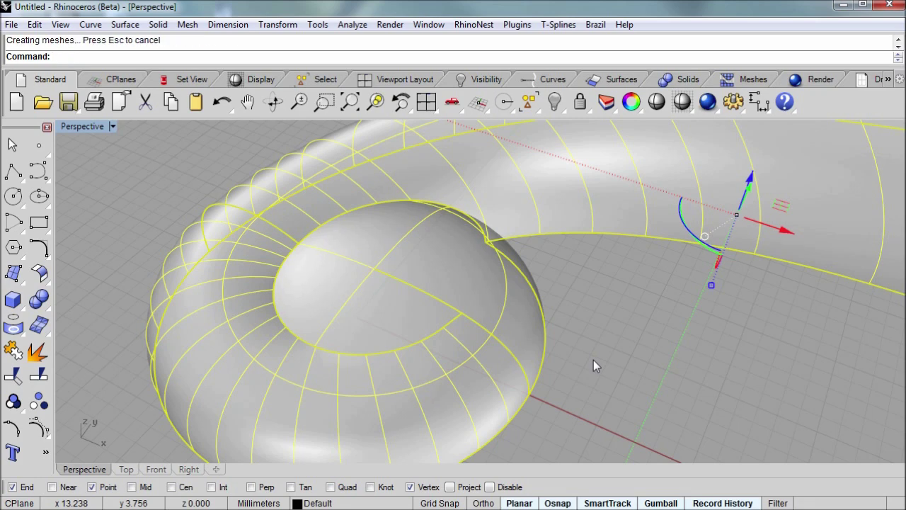
right_click_drag(593, 348, 469, 330)
left_click(463, 296)
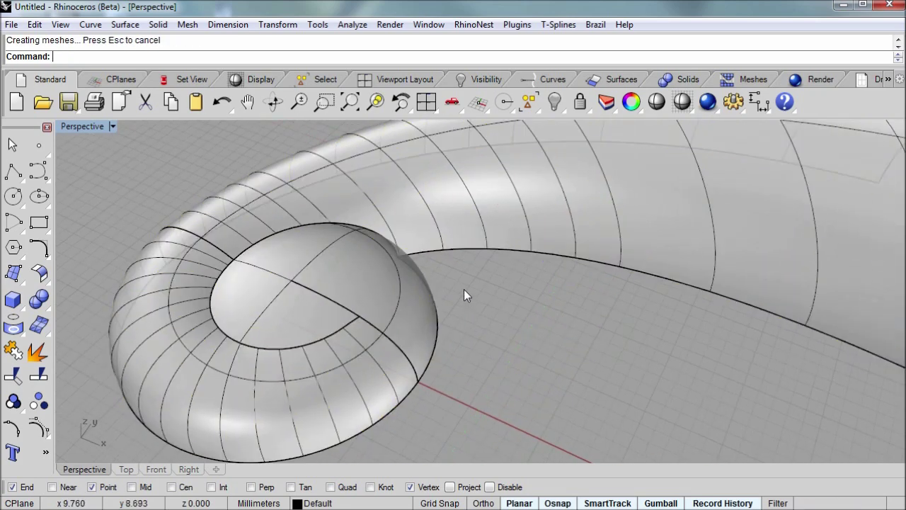
- Run ShowEdges on the joined polysurface, examine its naked edges around the dome seam, and end the edge analysis
right_click_drag(463, 296, 479, 274)
left_click(481, 226)
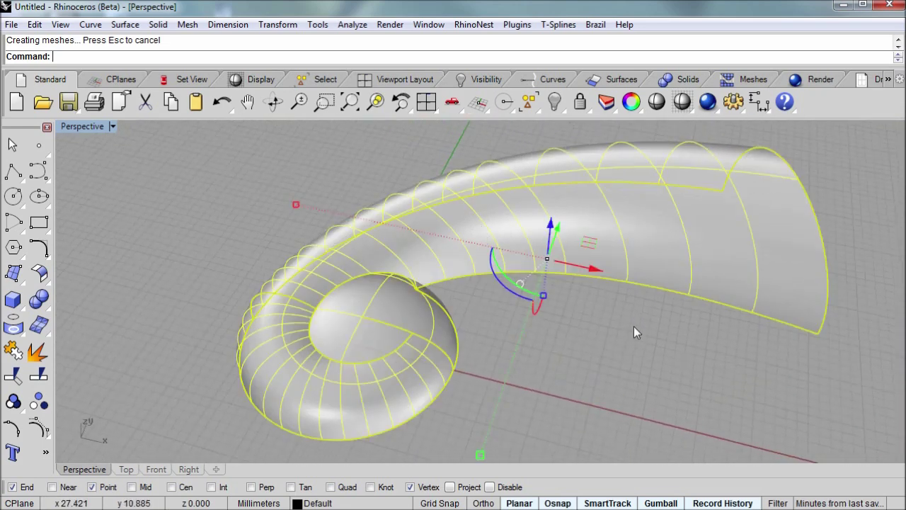
type("ShowEdges")
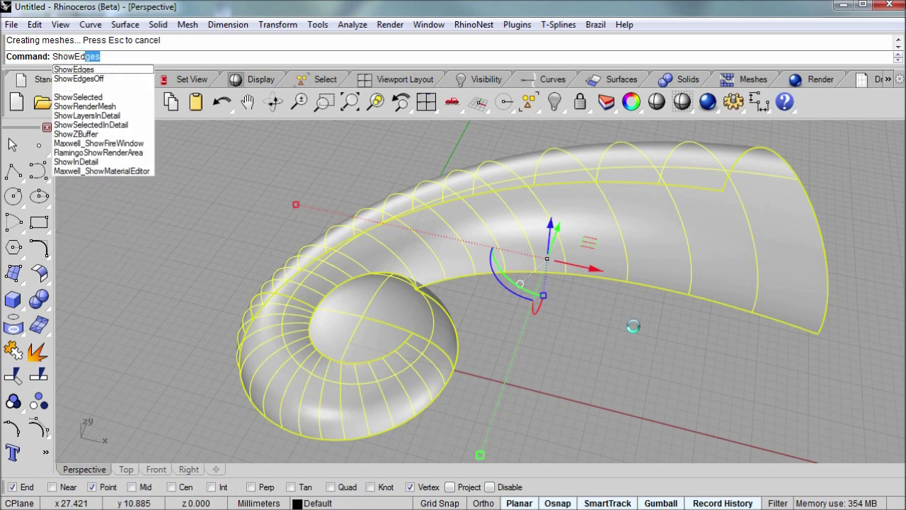
key("Return")
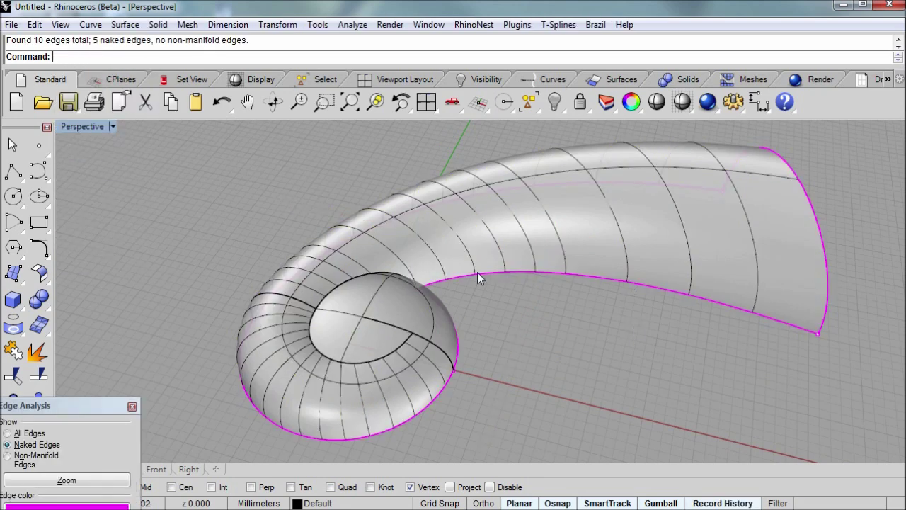
scroll(364, 326, "up", 3)
scroll(364, 325, "down", 2)
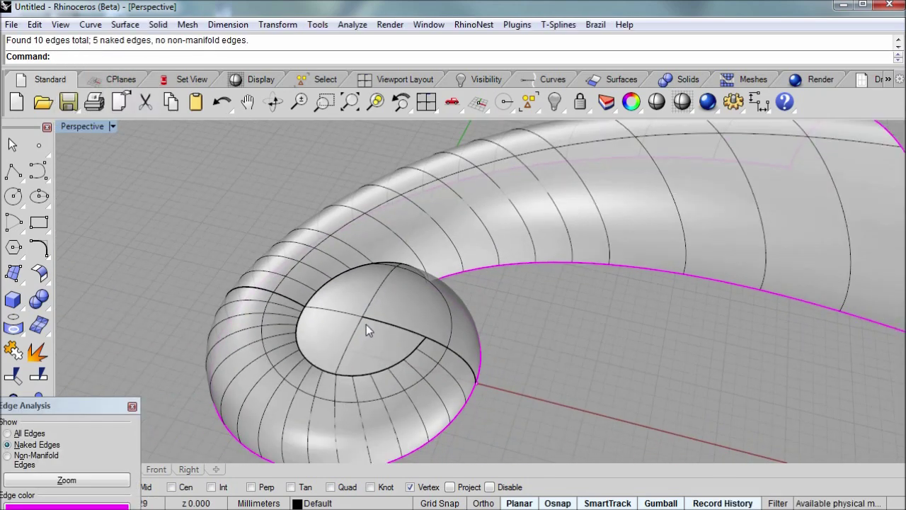
scroll(368, 311, "up", 1)
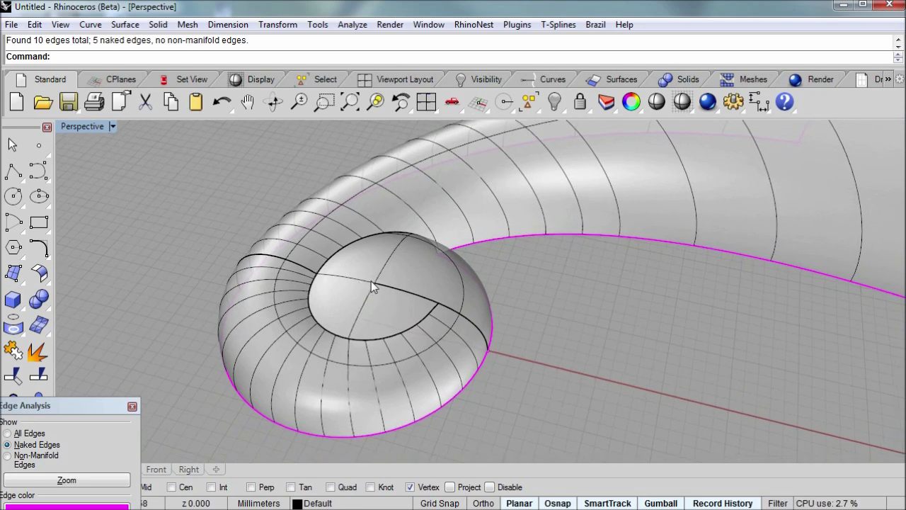
right_click_drag(374, 283, 368, 333)
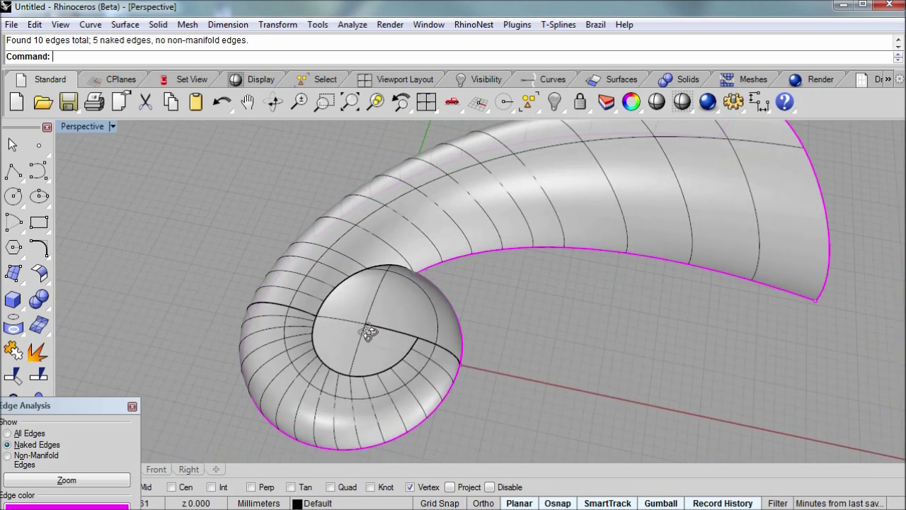
left_click_drag(90, 406, 169, 196)
right_click_drag(395, 336, 397, 368)
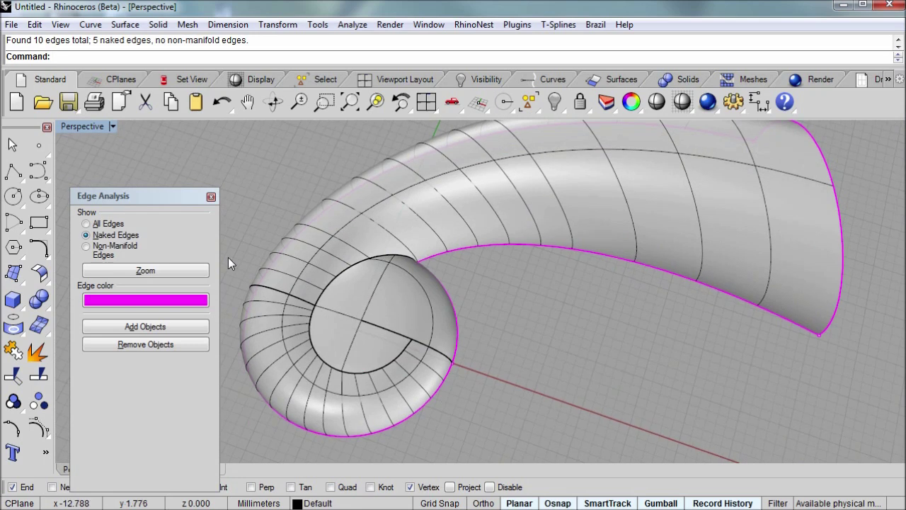
left_click(211, 197)
- Run an EMap analysis on the joined polysurface and examine the reflections across the dome and the coiled sweep
left_click(366, 263)
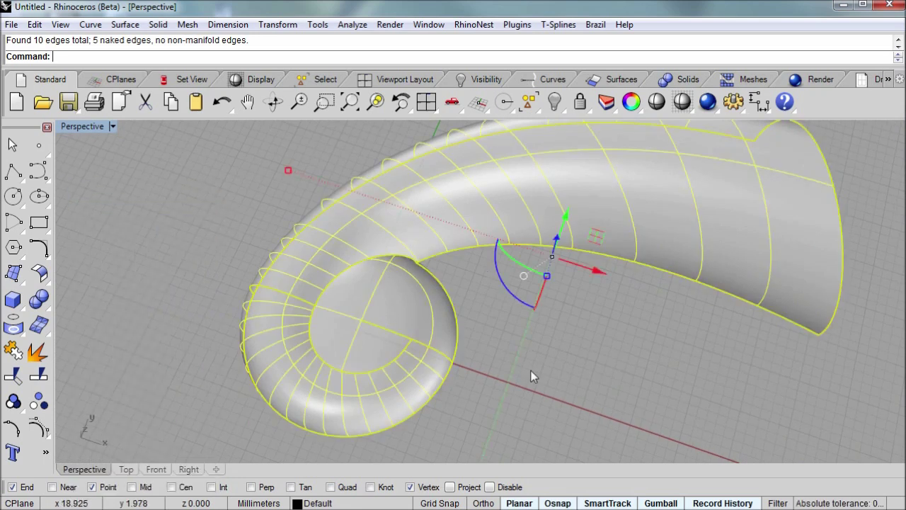
type("EMap")
key("Return")
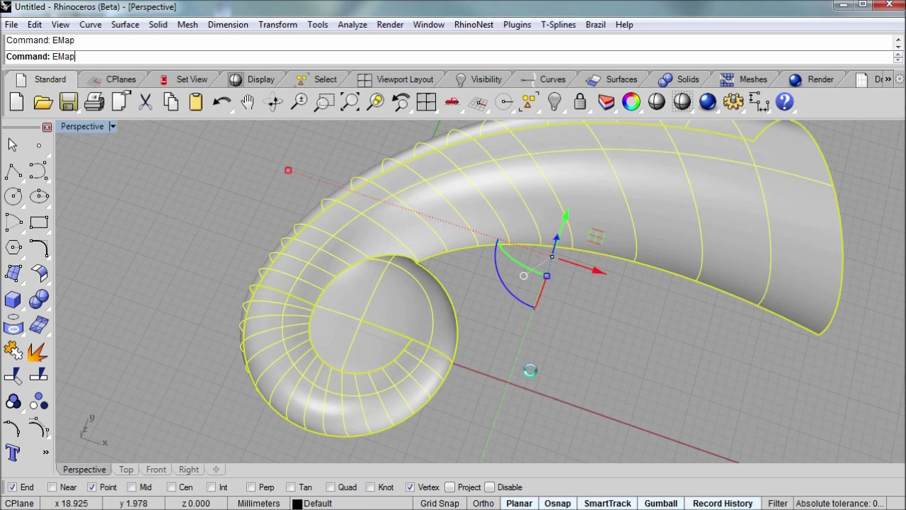
left_click(482, 331)
right_click_drag(444, 343, 156, 227)
- Delete the two leftover curves inside the coiled end of the horn
left_click_drag(117, 178, 365, 427)
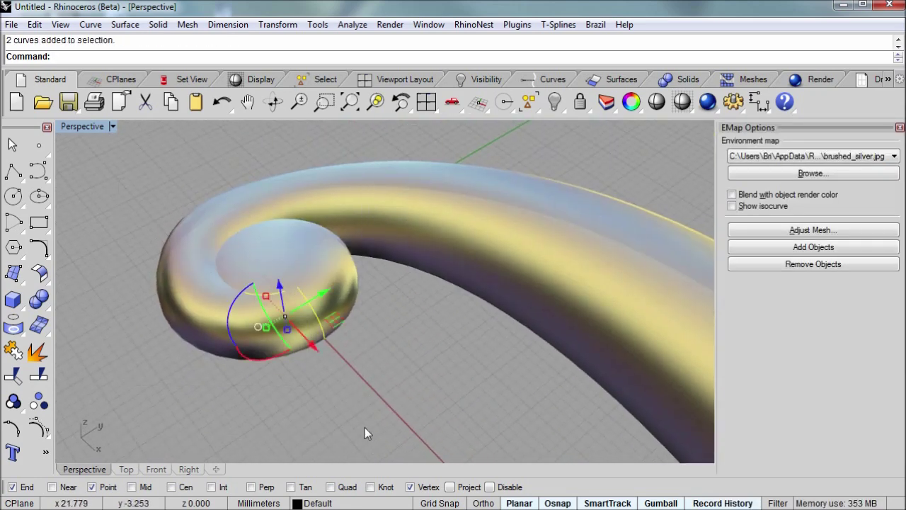
key("Delete")
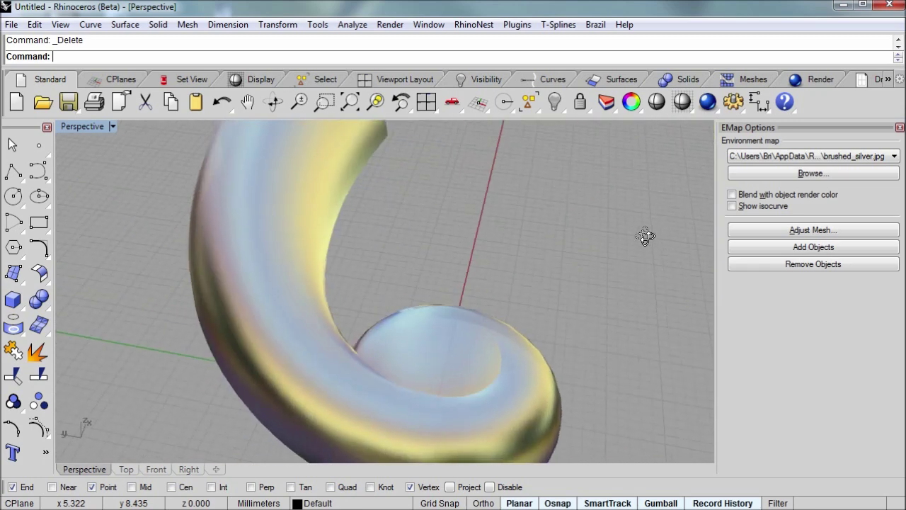